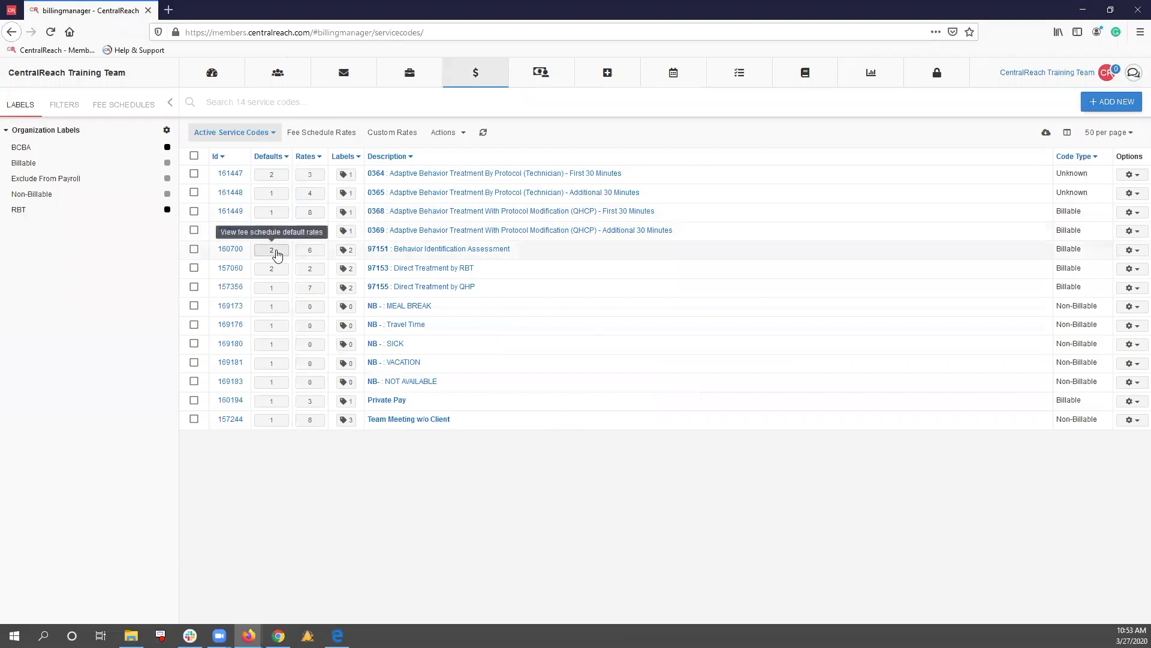
- Open the fee schedule default rates for service code 97151 and check the location choices of Aetna's School modifier group
{"action": "left_click", "coordinate": [276, 255]}
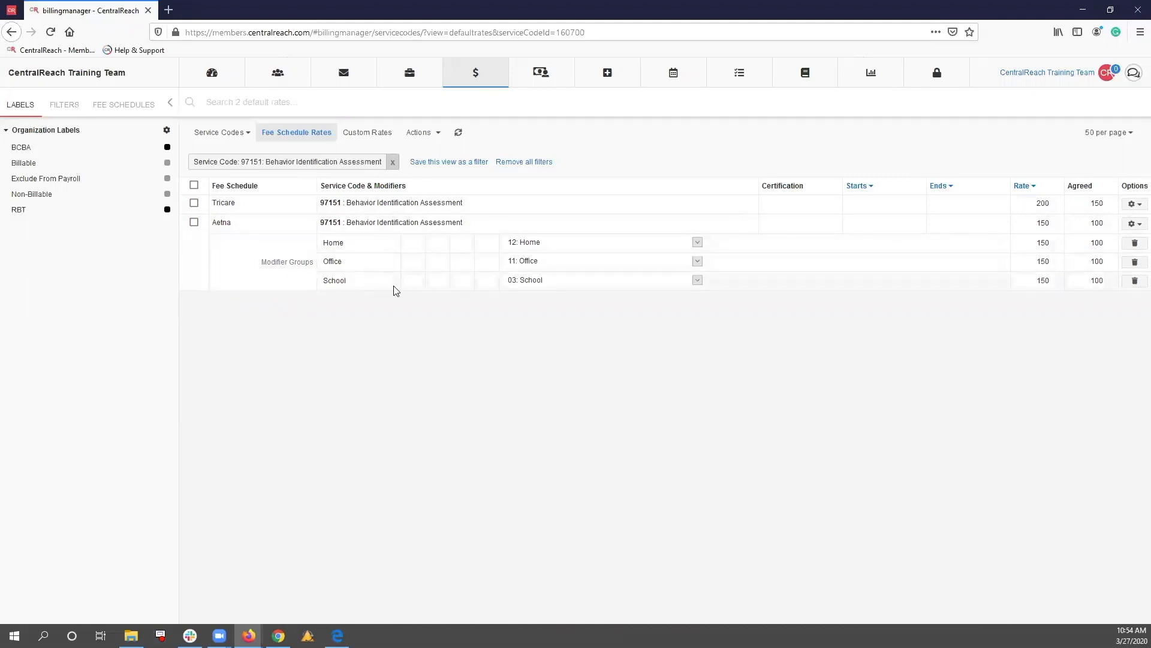
{"action": "left_click", "coordinate": [558, 282]}
{"action": "left_click", "coordinate": [556, 283]}
{"action": "left_click", "coordinate": [554, 282]}
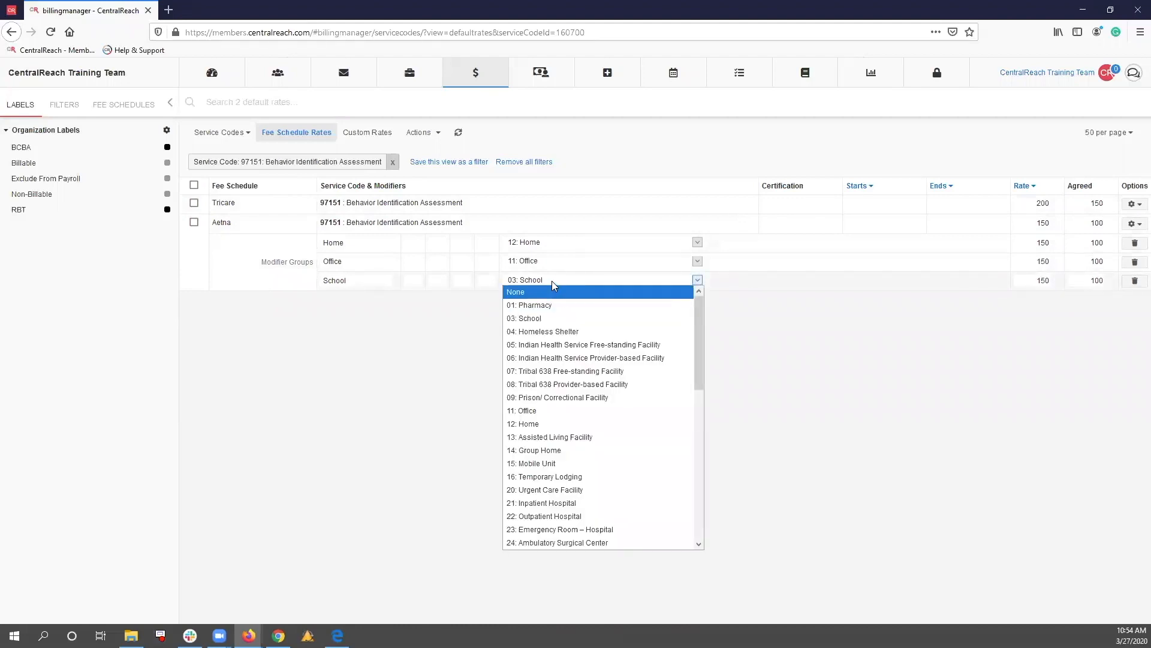
{"action": "left_click", "coordinate": [555, 282]}
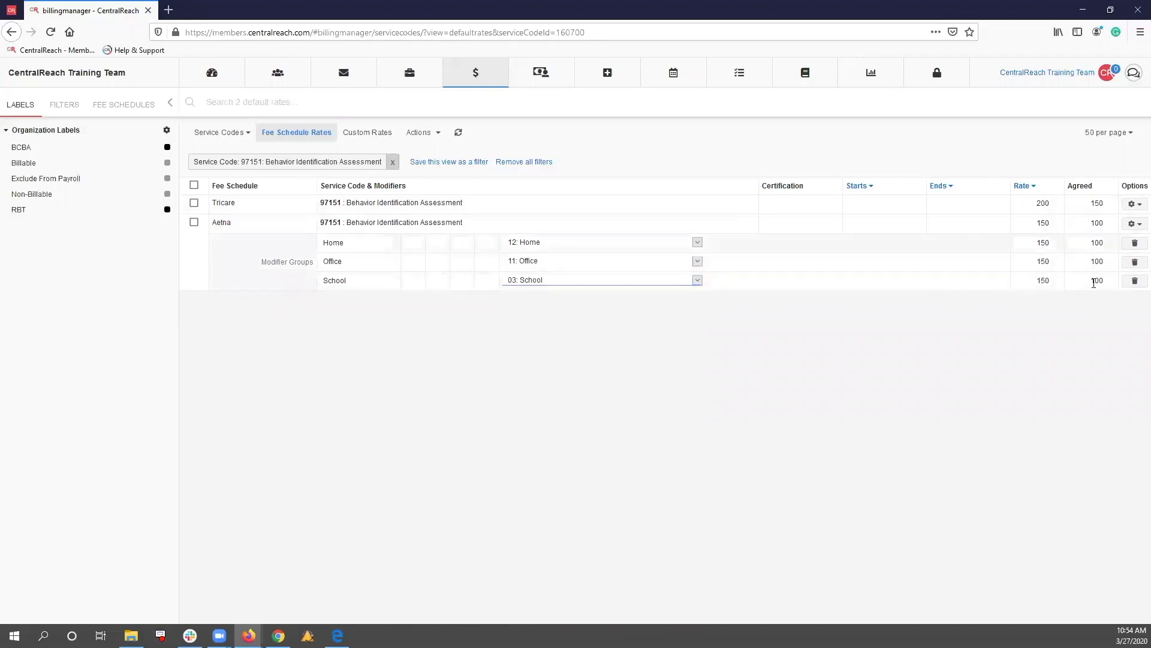
{"action": "left_click", "coordinate": [927, 353]}
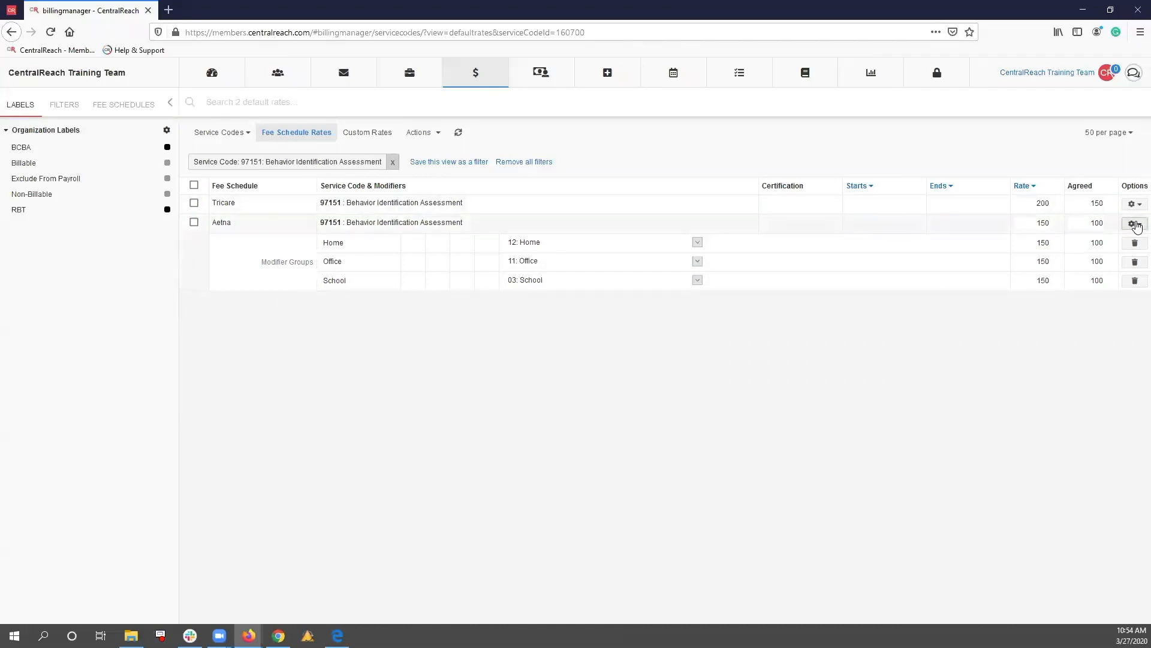
- Start a new modifier group for the Aetna 97151 rate, named TELEHEALTH with location 02: Telehealth
{"action": "left_click", "coordinate": [1136, 225]}
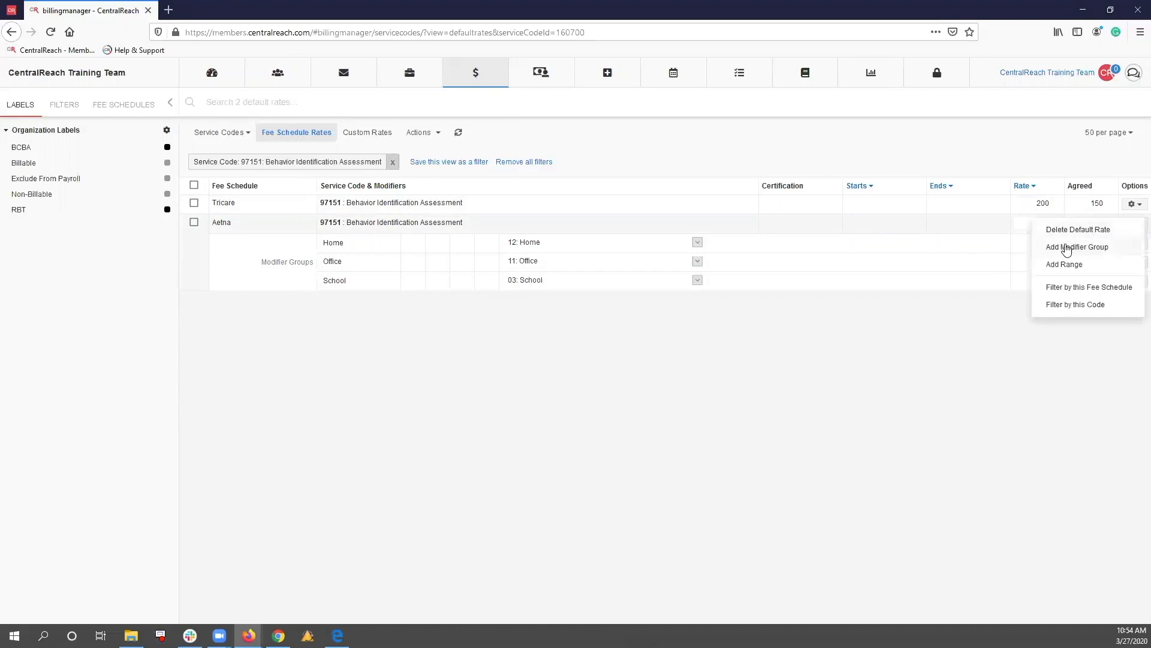
{"action": "left_click", "coordinate": [1068, 249]}
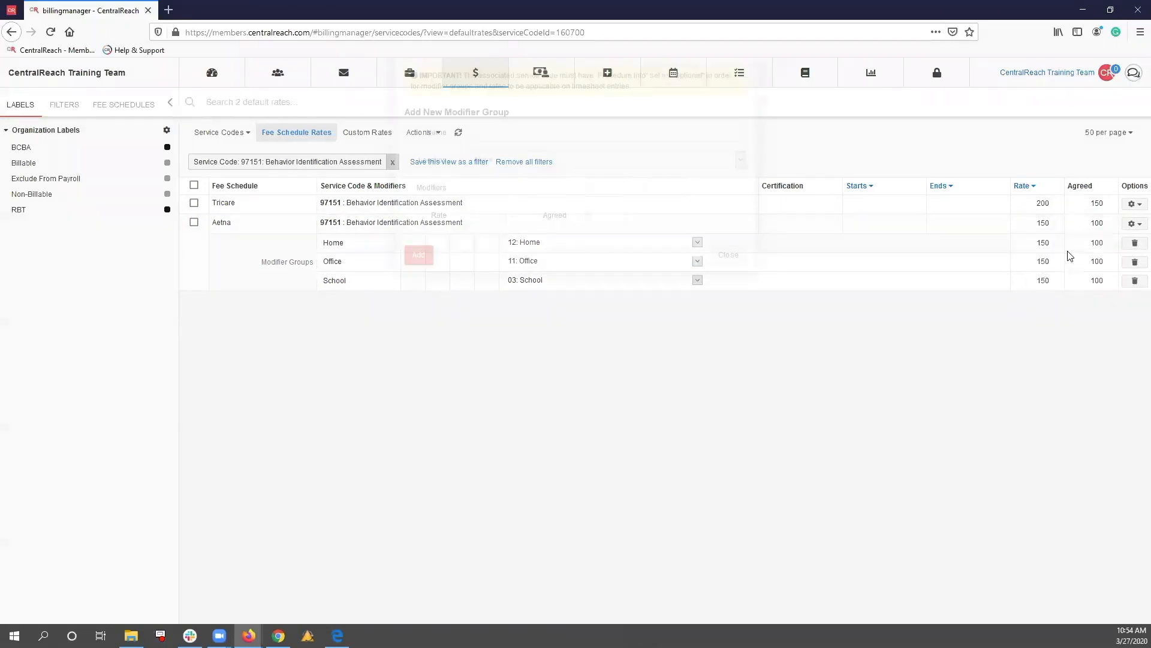
{"action": "left_click", "coordinate": [521, 180]}
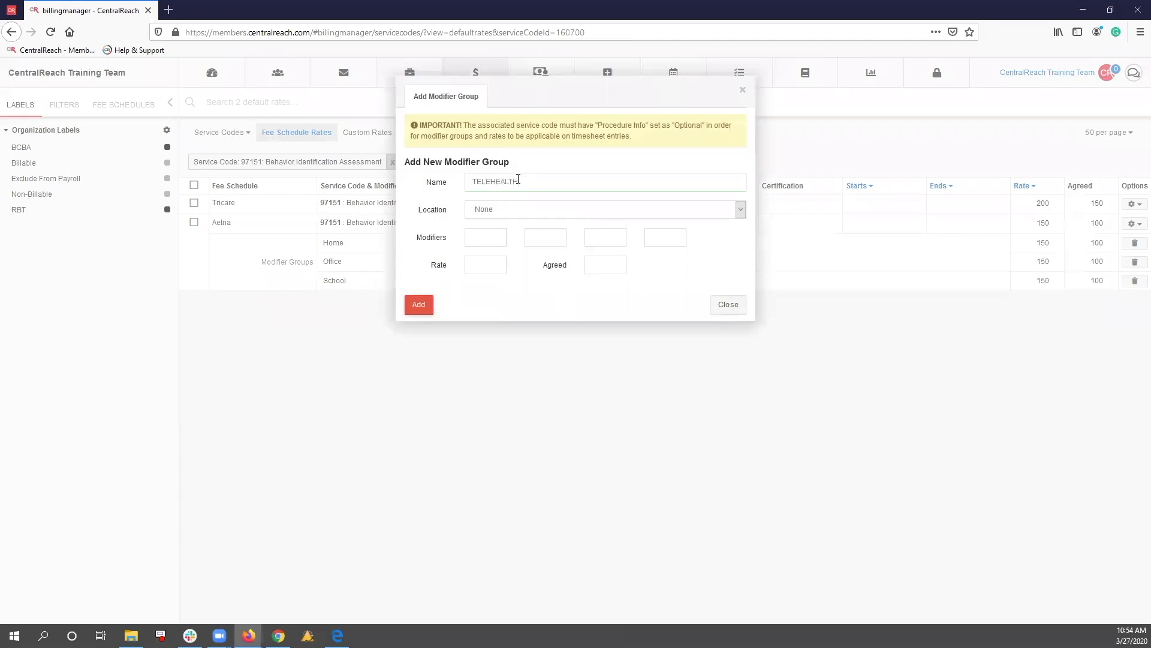
{"action": "left_click", "coordinate": [528, 210]}
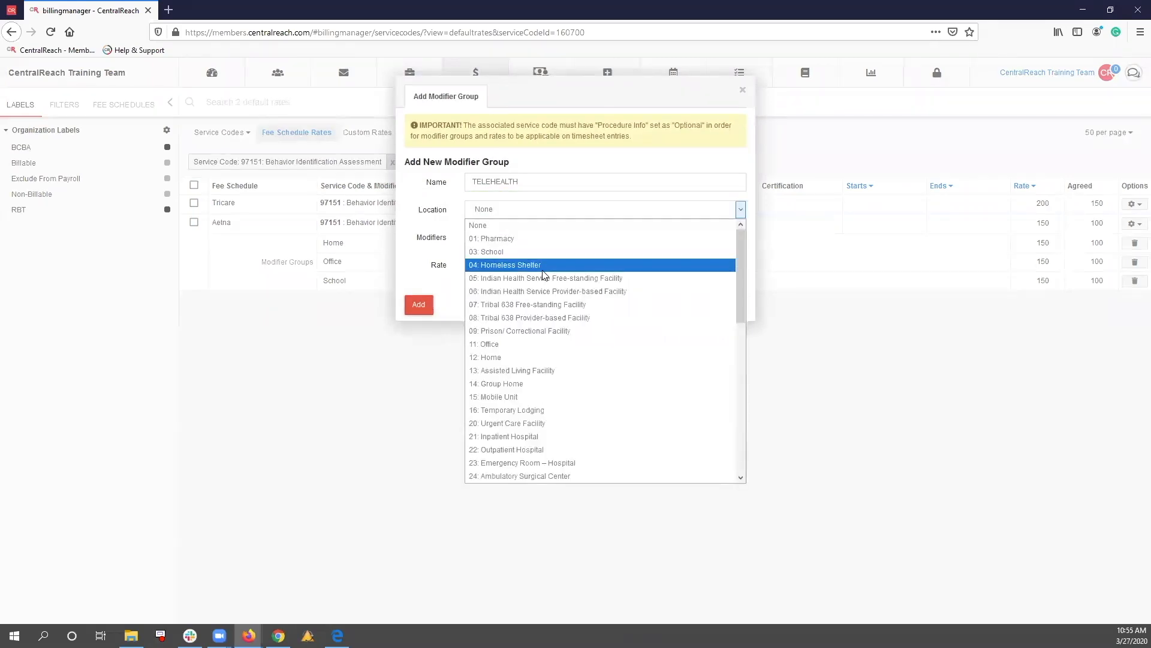
{"action": "scroll", "coordinate": [542, 273], "scroll_direction": "down", "scroll_amount": 6}
{"action": "scroll", "coordinate": [543, 275], "scroll_direction": "down", "scroll_amount": 4}
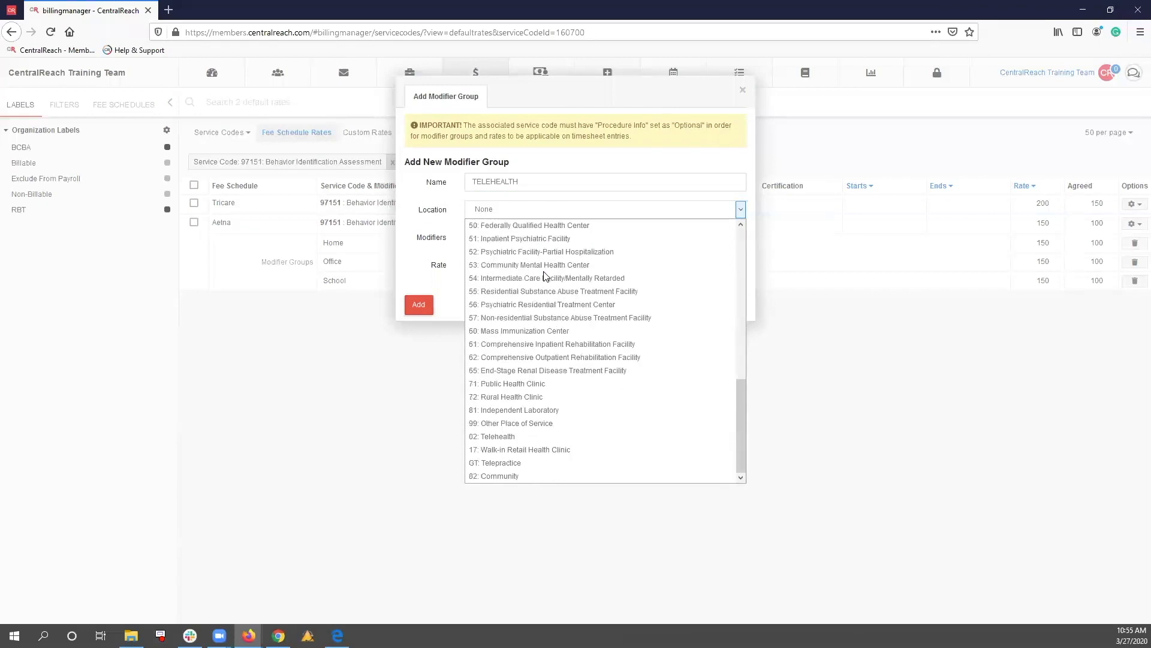
{"action": "left_click", "coordinate": [569, 437]}
- Give the TELEHEALTH group modifier 95, a rate of 150 and an agreed amount of 90, and add it
{"action": "left_click", "coordinate": [497, 236]}
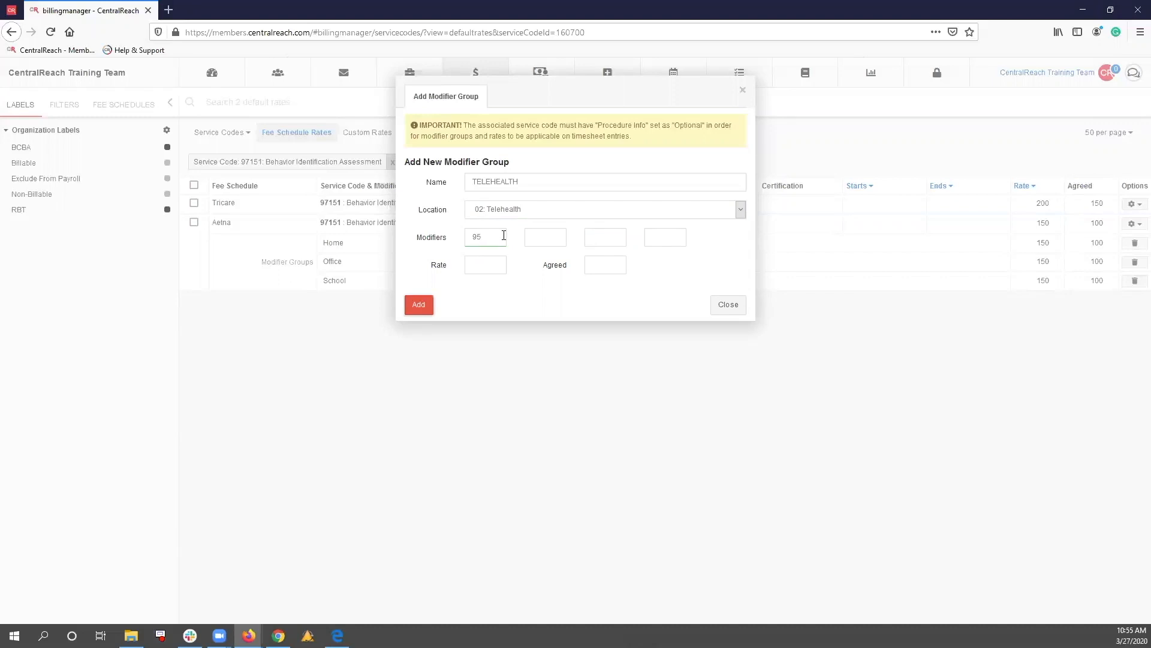
{"action": "left_click", "coordinate": [483, 262]}
{"action": "left_click", "coordinate": [607, 264]}
{"action": "left_click", "coordinate": [420, 305]}
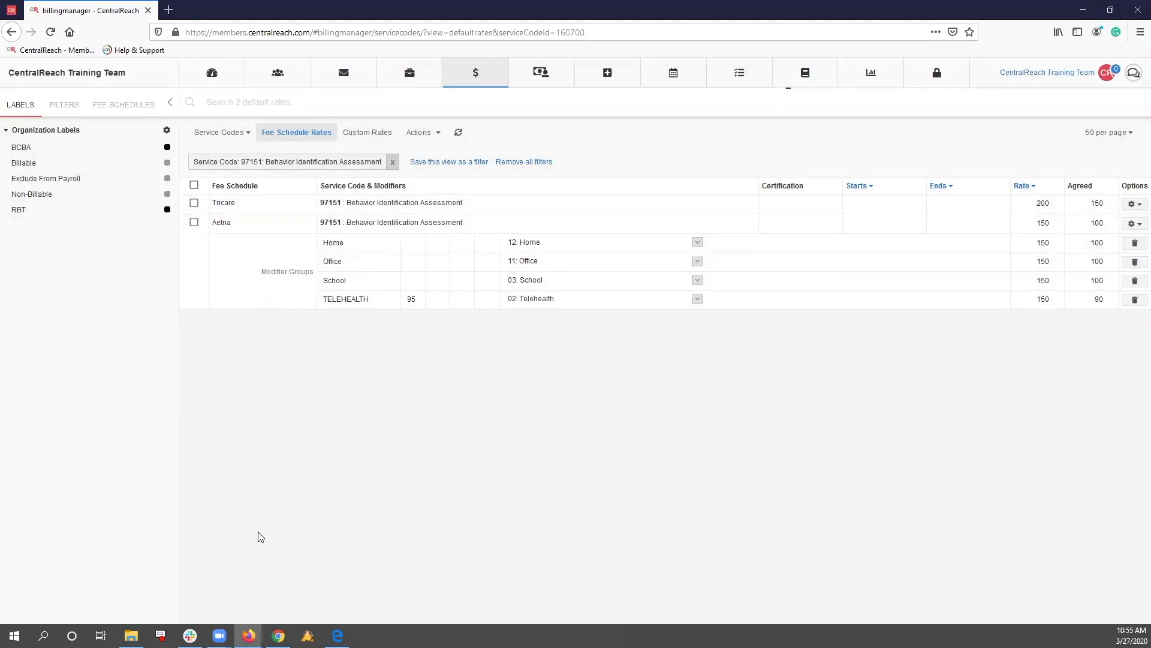
- Switch to the provider's browser window and open the details of the March 27 8-9 AM Telehealth appointment from the calendar
{"action": "mouse_move", "coordinate": [249, 635]}
{"action": "left_click", "coordinate": [302, 590]}
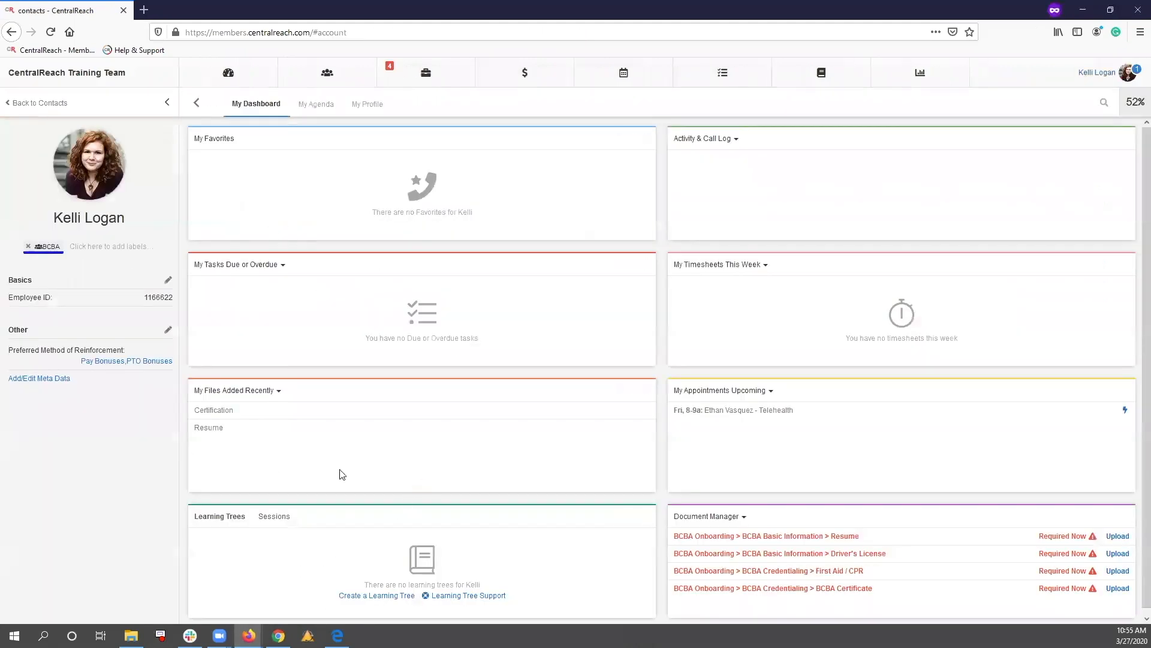
{"action": "mouse_move", "coordinate": [632, 69]}
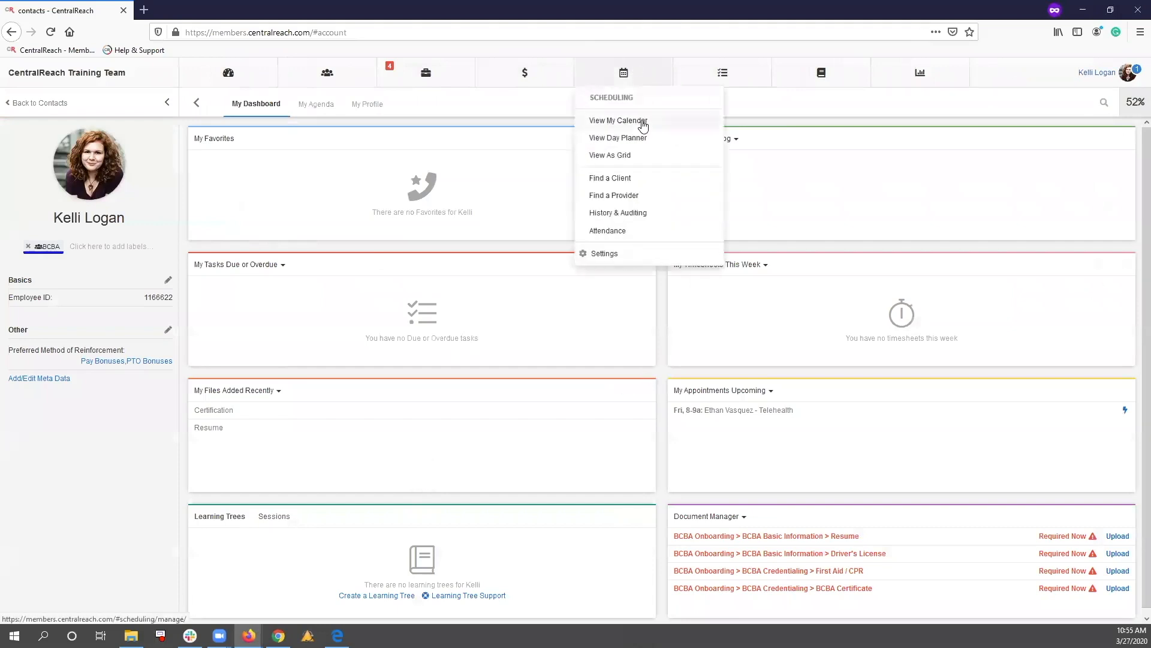
{"action": "left_click", "coordinate": [641, 122]}
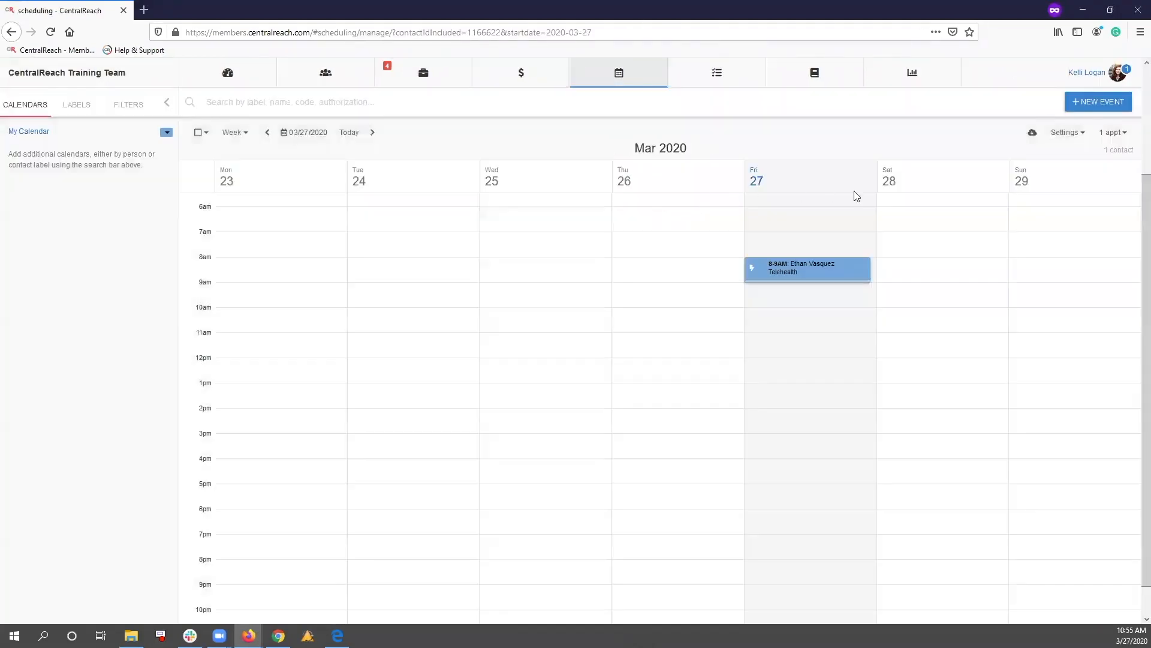
{"action": "left_click", "coordinate": [793, 270]}
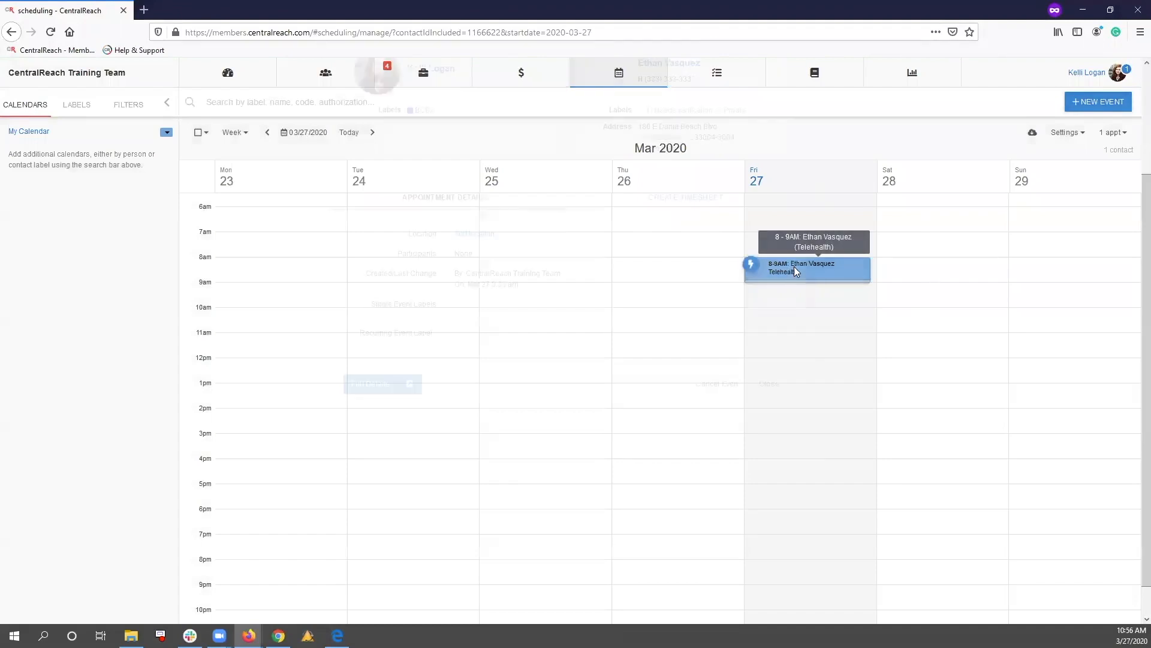
{"action": "left_click", "coordinate": [417, 496]}
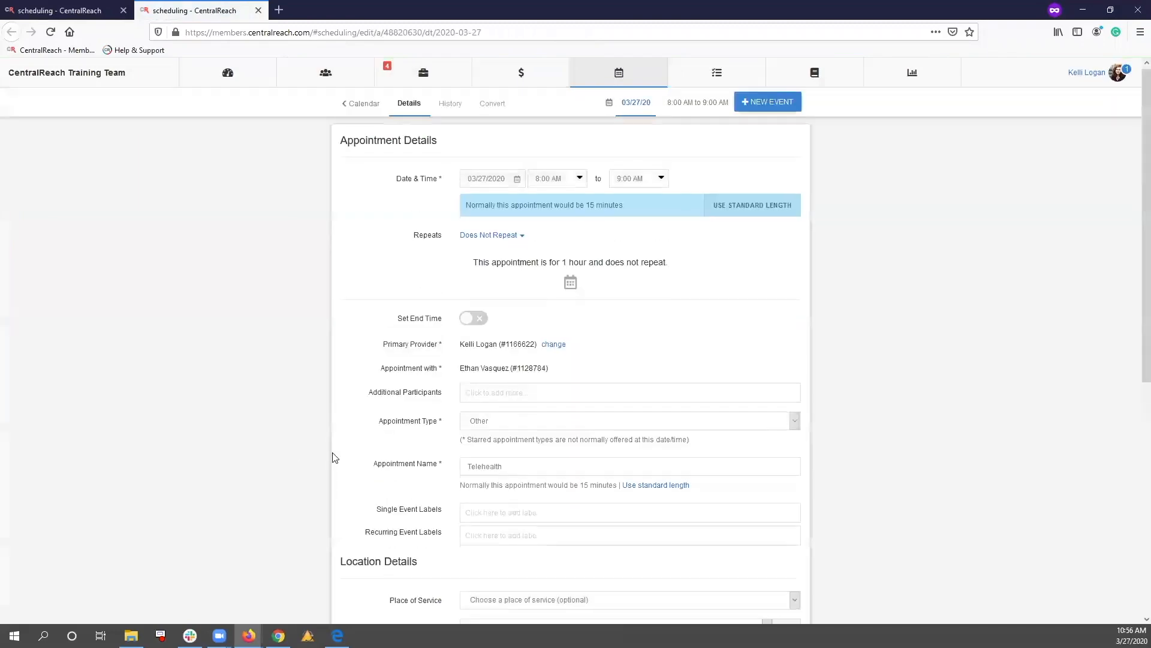
- Review the Telehealth appointment's name, location details, and authorization and billing code, and check its entry on the calendar
{"action": "scroll", "coordinate": [333, 444], "scroll_direction": "down", "scroll_amount": 2}
{"action": "mouse_move", "coordinate": [363, 404]}
{"action": "left_mouse_down"}
{"action": "mouse_move", "coordinate": [450, 400]}
{"action": "mouse_move", "coordinate": [372, 406]}
{"action": "left_mouse_up"}
{"action": "left_click", "coordinate": [371, 406]}
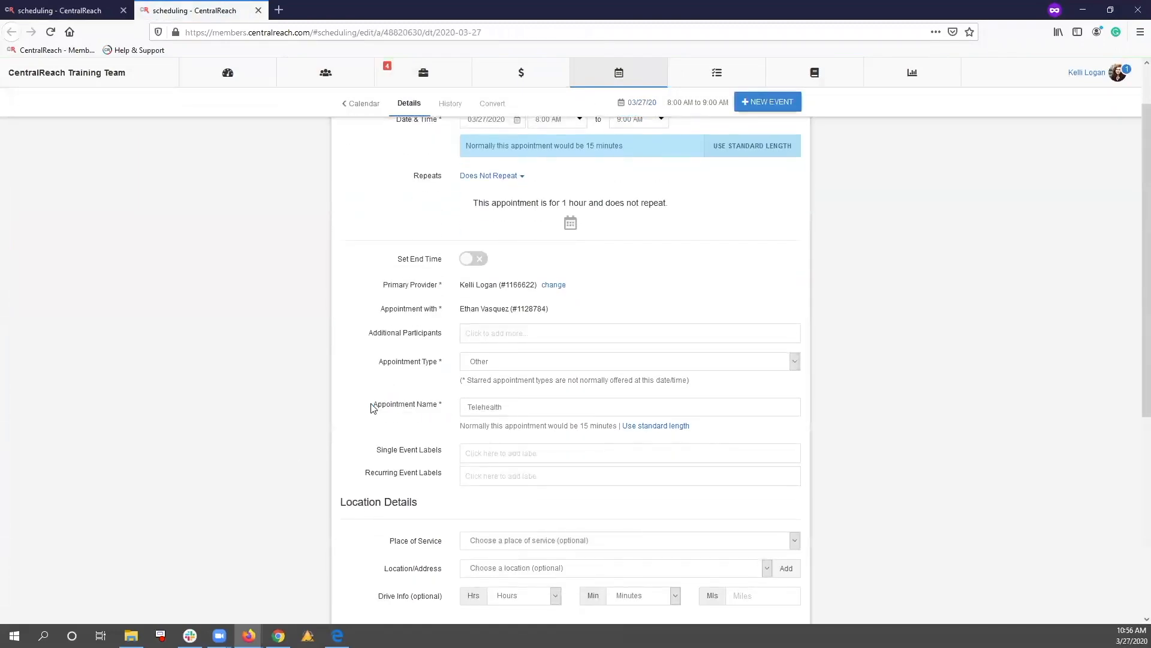
{"action": "left_click", "coordinate": [72, 11]}
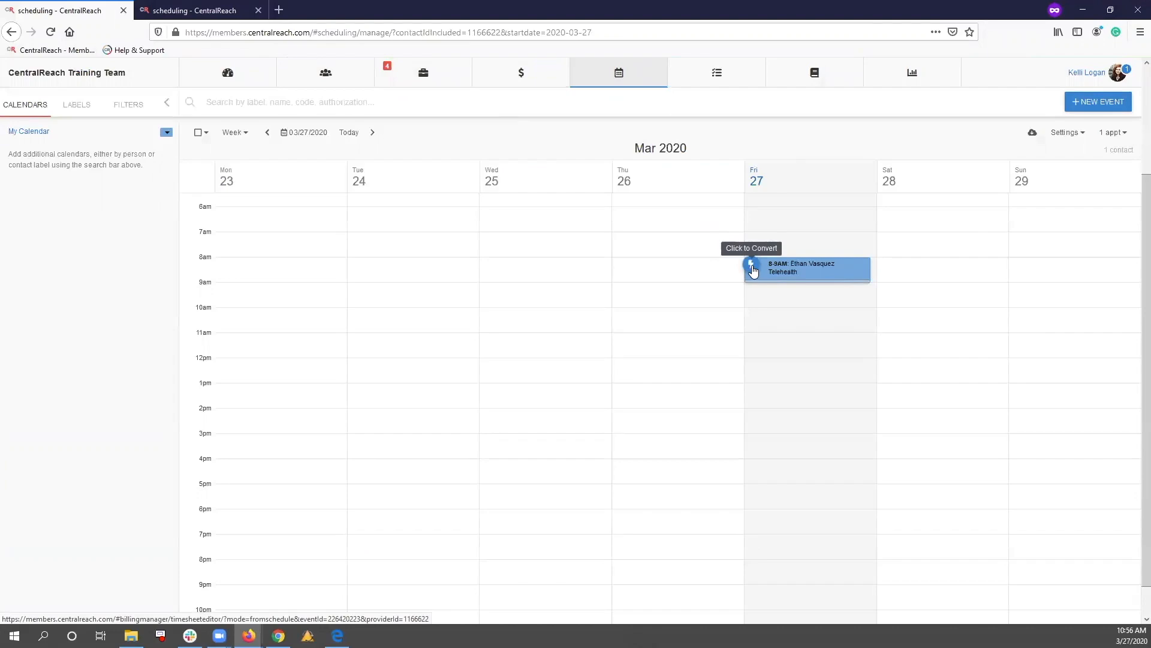
{"action": "left_click", "coordinate": [193, 10]}
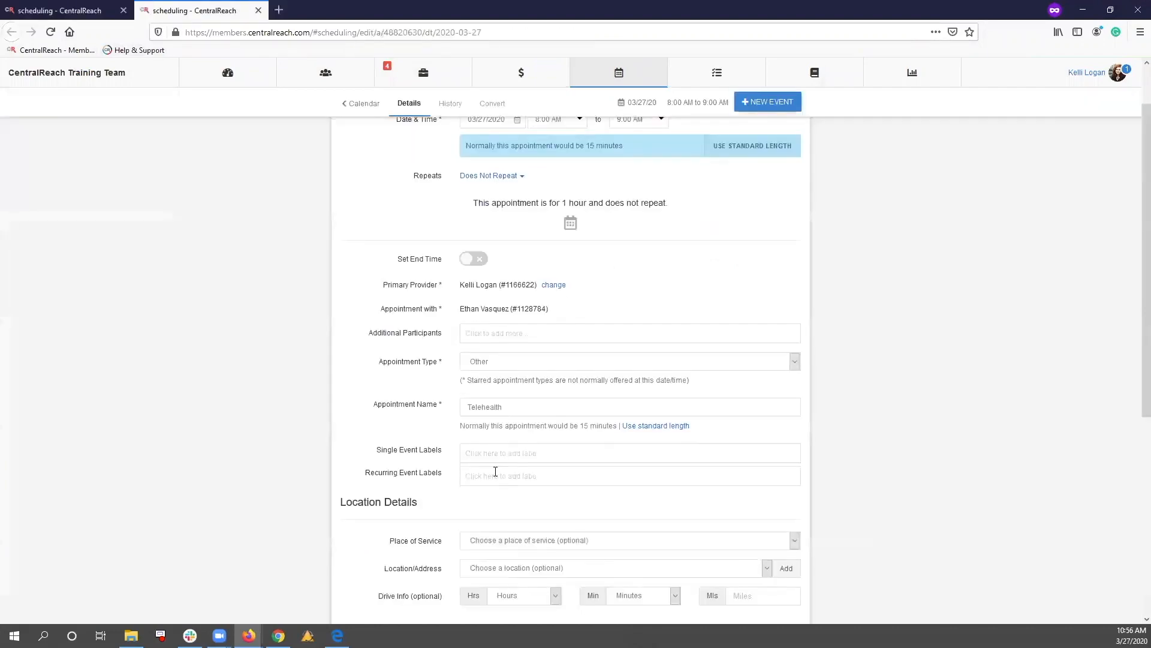
{"action": "scroll", "coordinate": [495, 472], "scroll_direction": "down", "scroll_amount": 5}
{"action": "scroll", "coordinate": [422, 197], "scroll_direction": "up", "scroll_amount": 3}
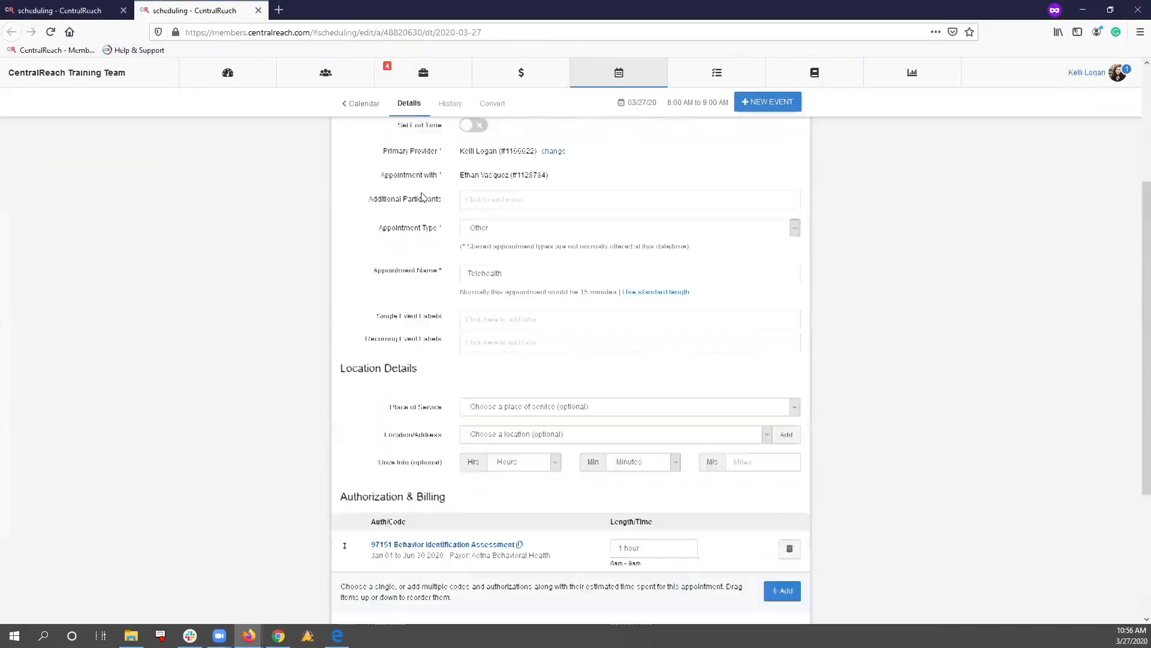
{"action": "scroll", "coordinate": [423, 196], "scroll_direction": "up", "scroll_amount": 2}
- Convert the Telehealth appointment to a timesheet using Aetna's TELEHEALTH fee schedule and save it
{"action": "left_click", "coordinate": [491, 103]}
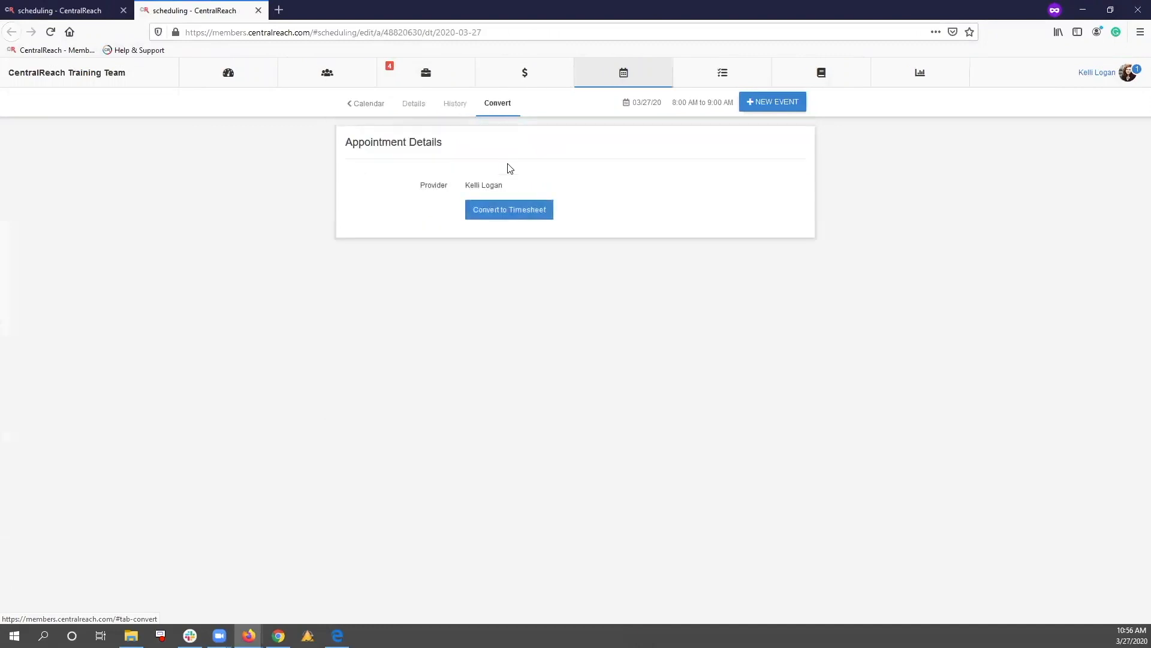
{"action": "left_click", "coordinate": [507, 217]}
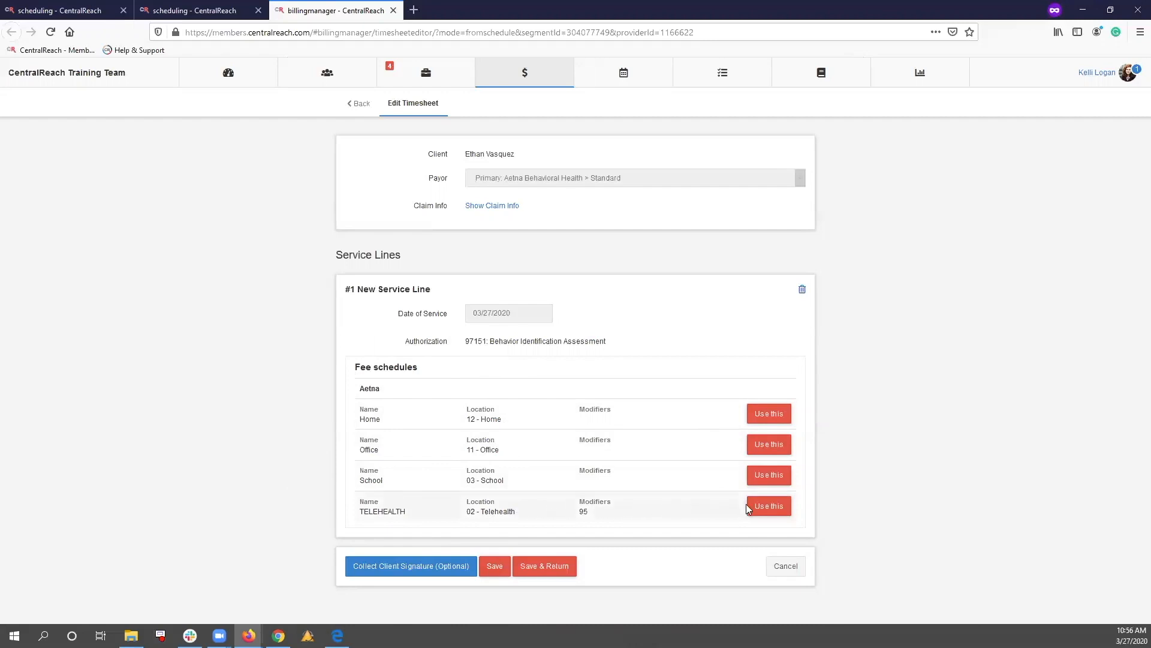
{"action": "left_click", "coordinate": [768, 507]}
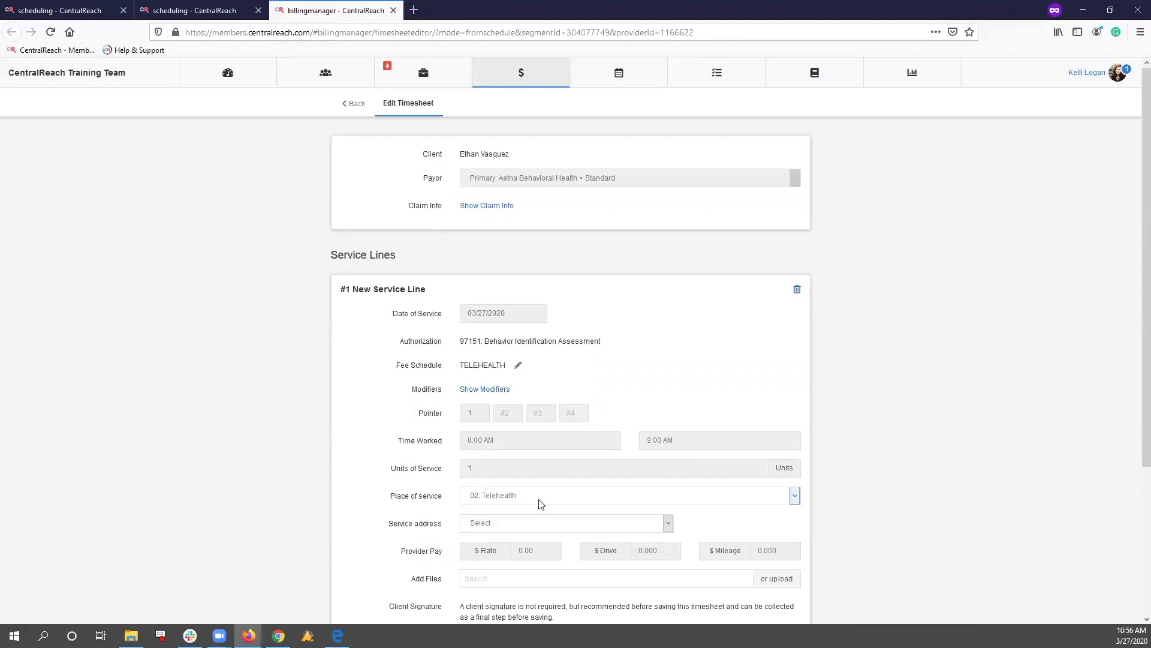
{"action": "scroll", "coordinate": [408, 486], "scroll_direction": "down", "scroll_amount": 3}
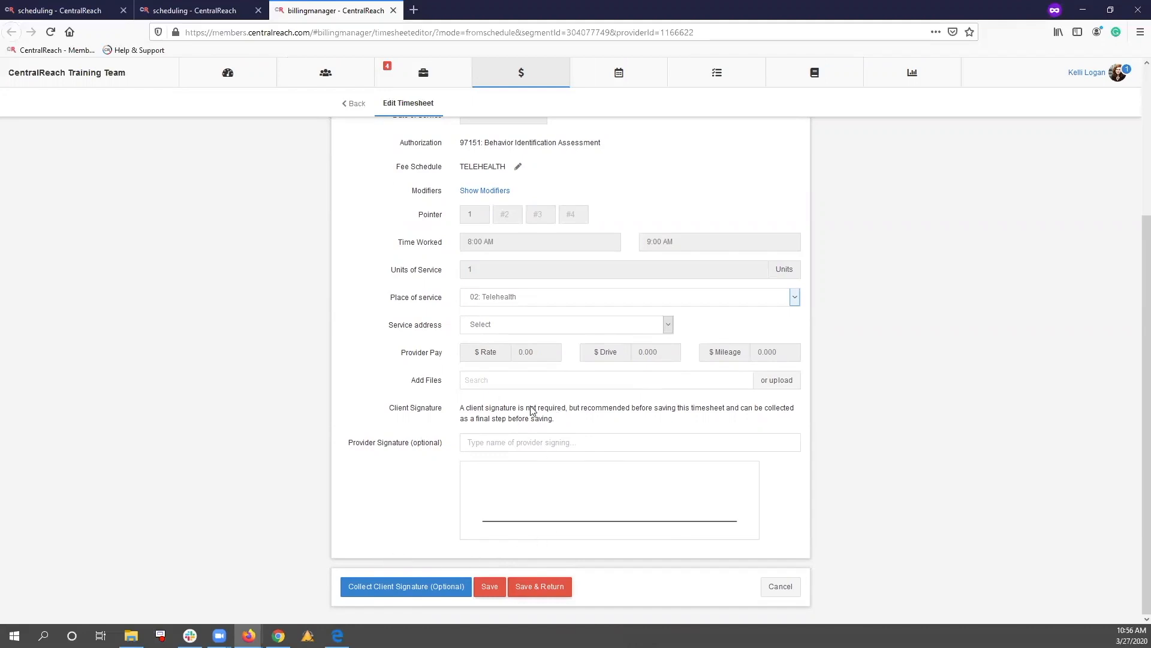
{"action": "left_click", "coordinate": [491, 590]}
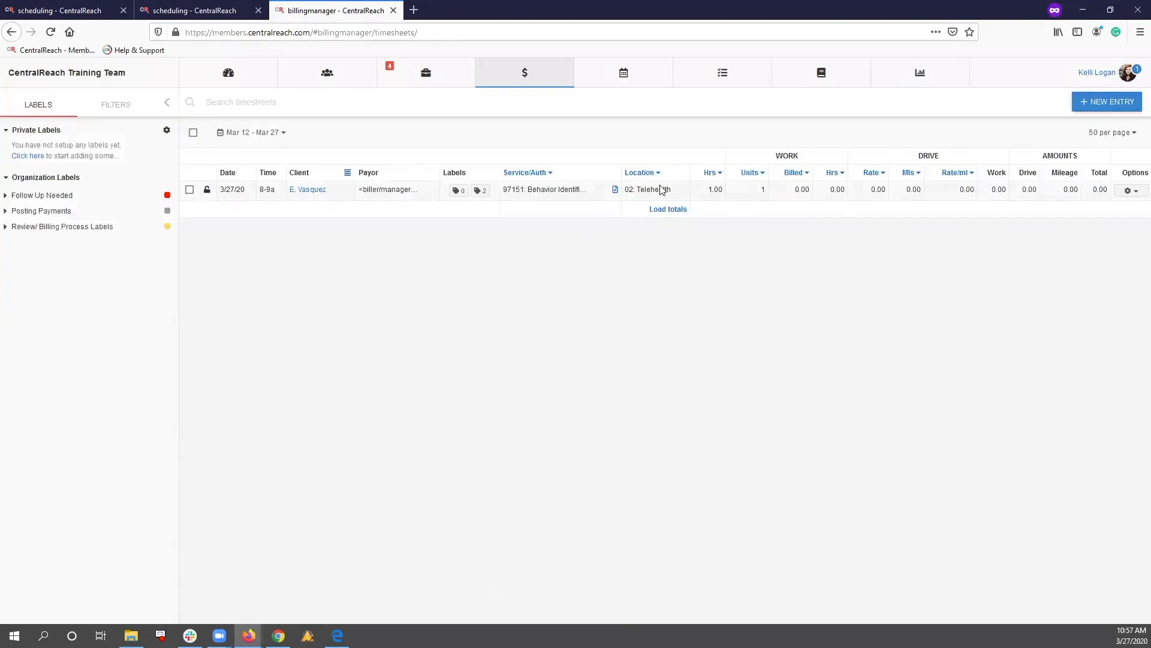
- Switch to the organization administrator's browser window and open the list of billing entries
{"action": "mouse_move", "coordinate": [503, 75]}
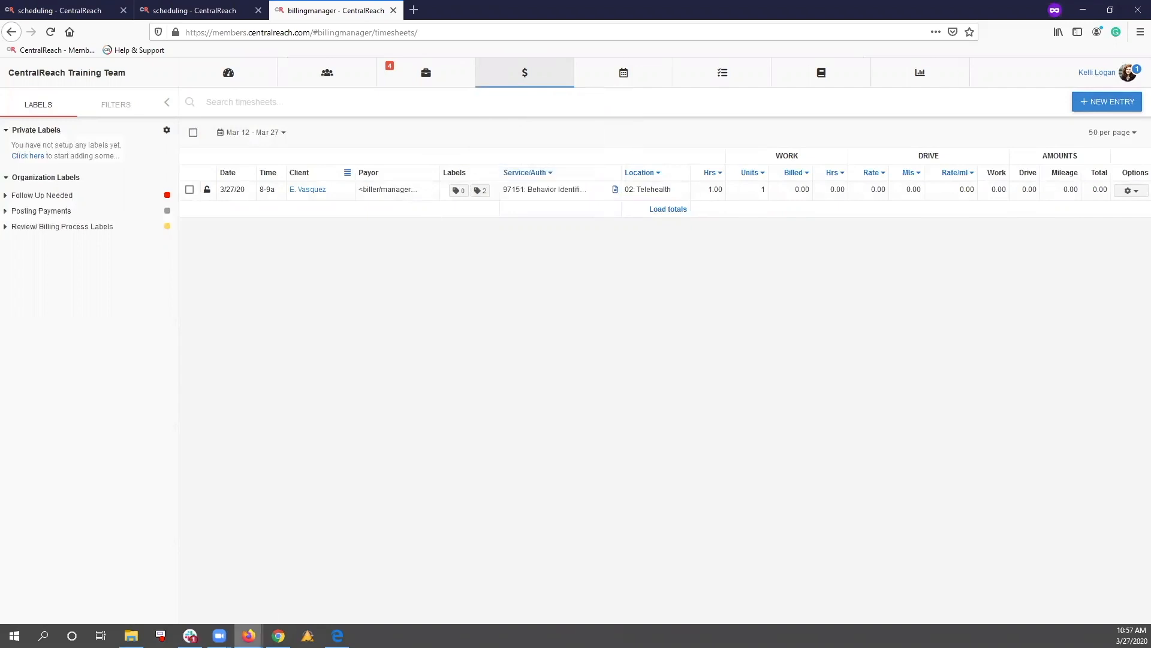
{"action": "mouse_move", "coordinate": [249, 635]}
{"action": "left_click", "coordinate": [205, 587]}
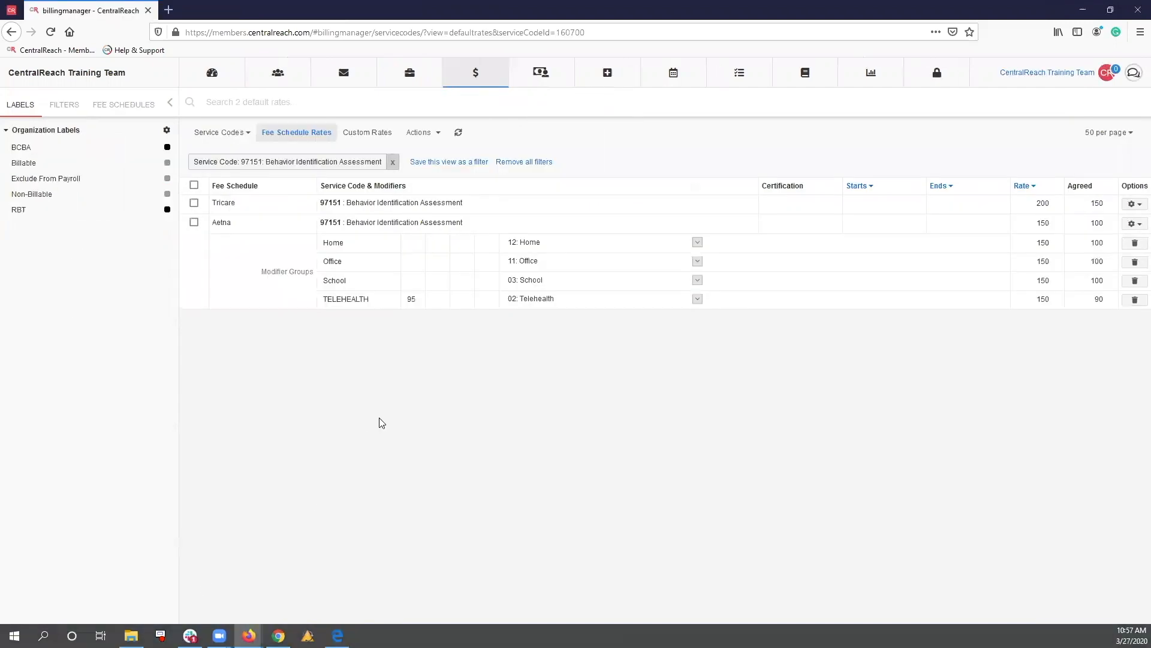
{"action": "mouse_move", "coordinate": [476, 76]}
{"action": "left_click", "coordinate": [484, 160]}
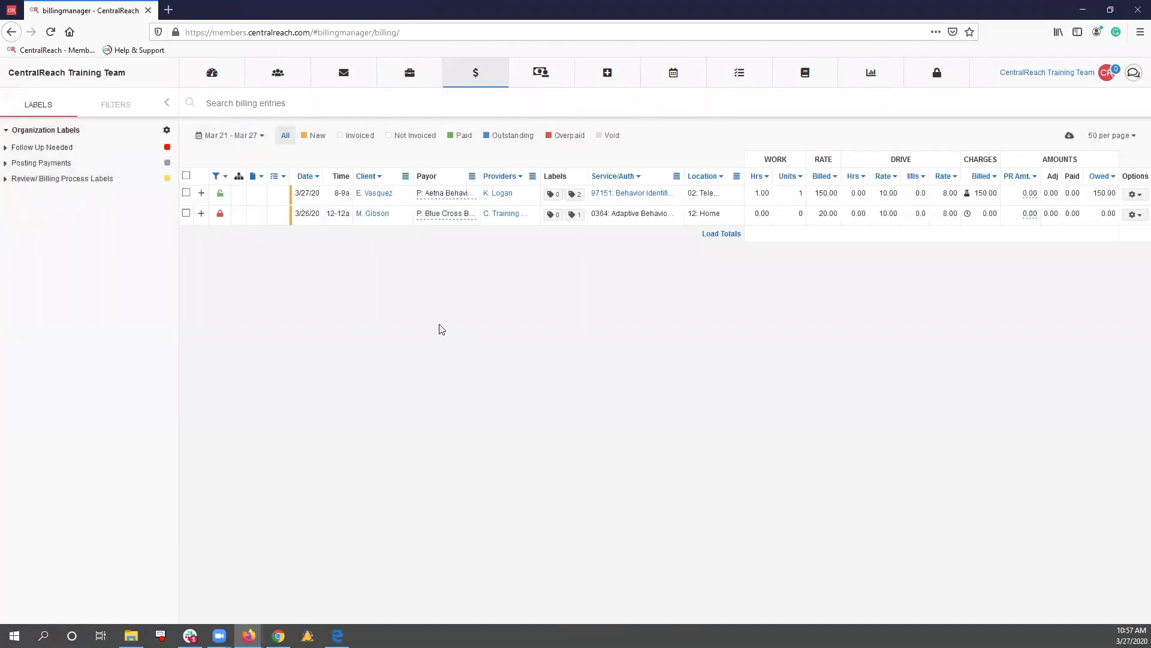
- Filter the billing entries by location 02 Telehealth with the labels sidebar collapsed, and remove the location filter again
{"action": "left_click", "coordinate": [737, 176]}
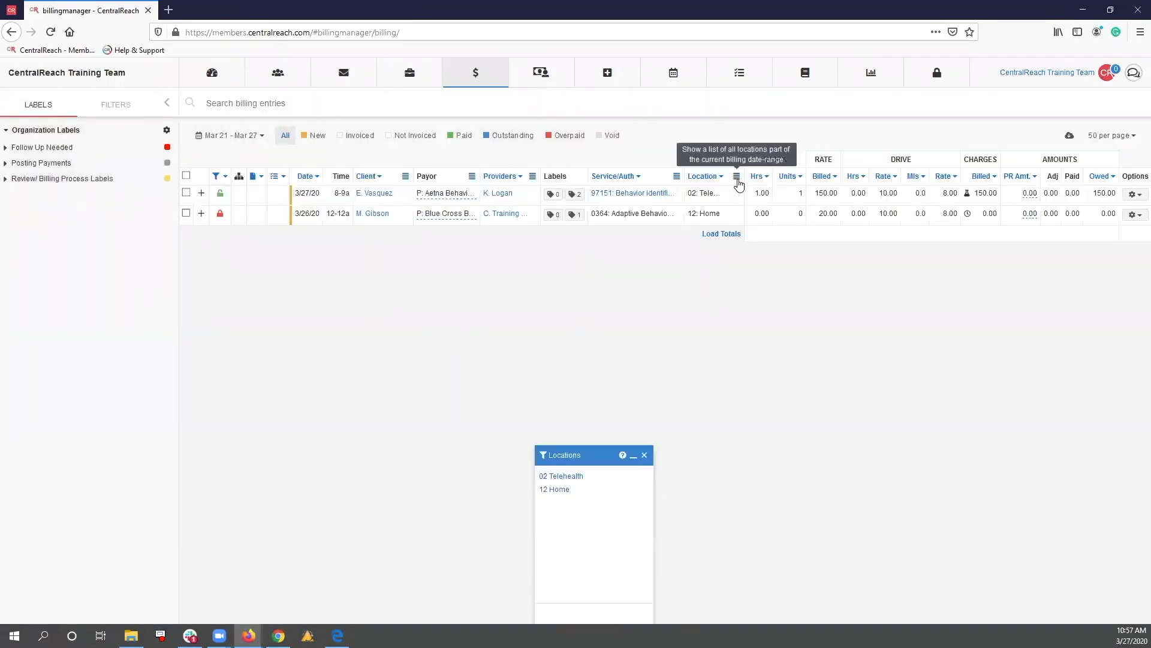
{"action": "left_click", "coordinate": [567, 476]}
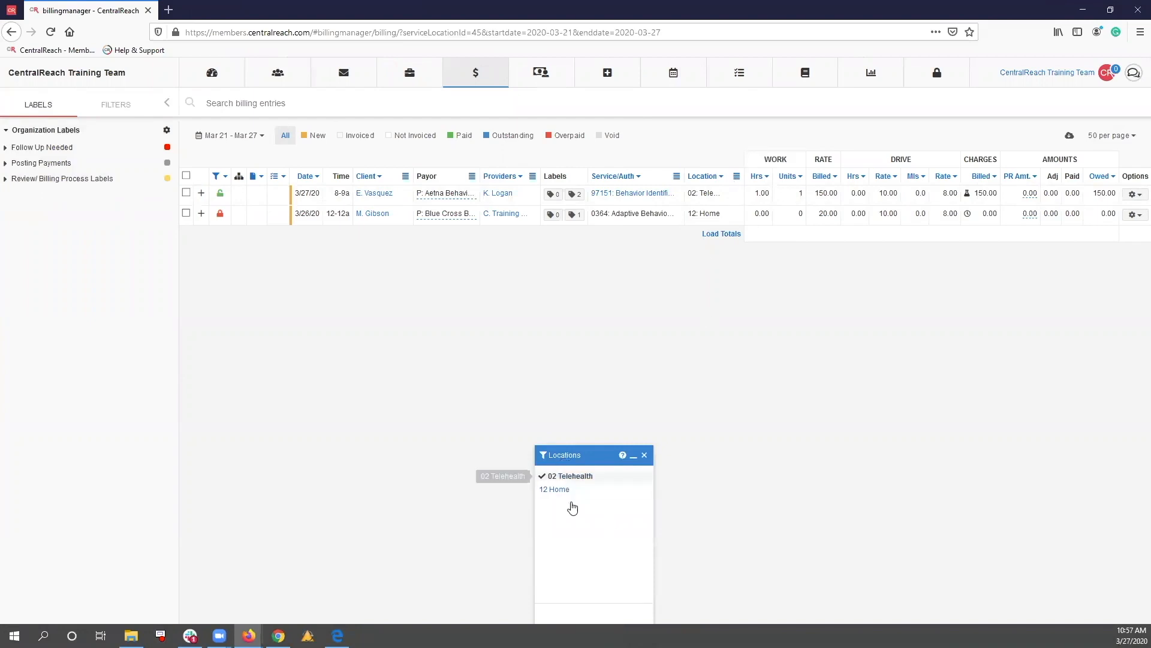
{"action": "left_click", "coordinate": [167, 102]}
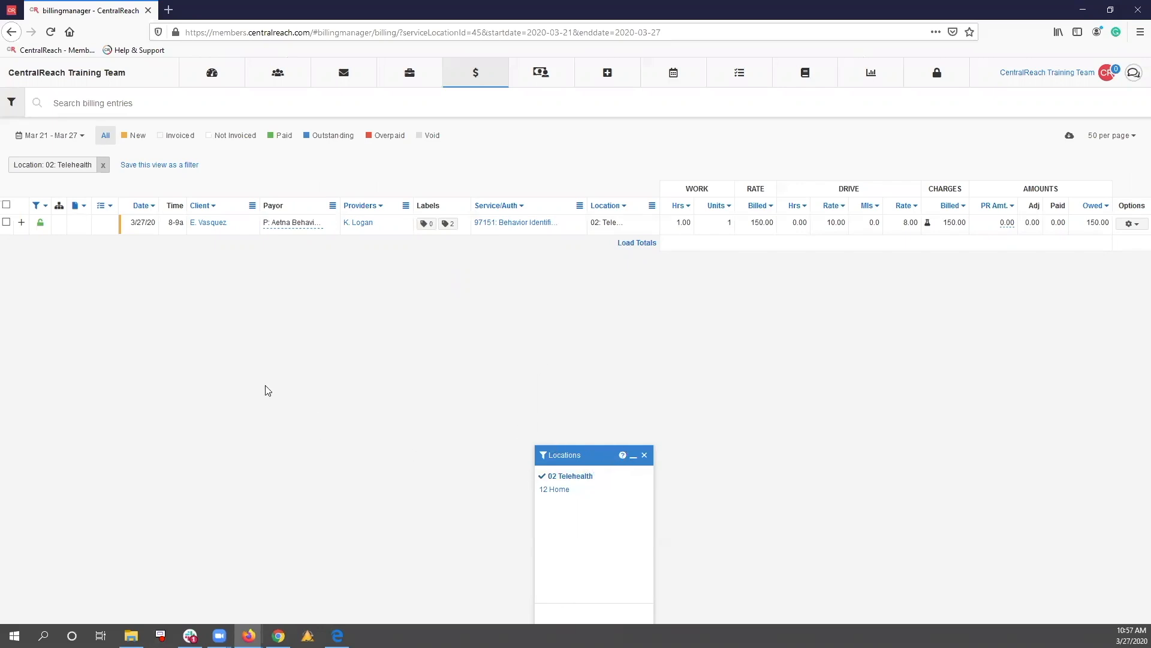
{"action": "left_click", "coordinate": [105, 165]}
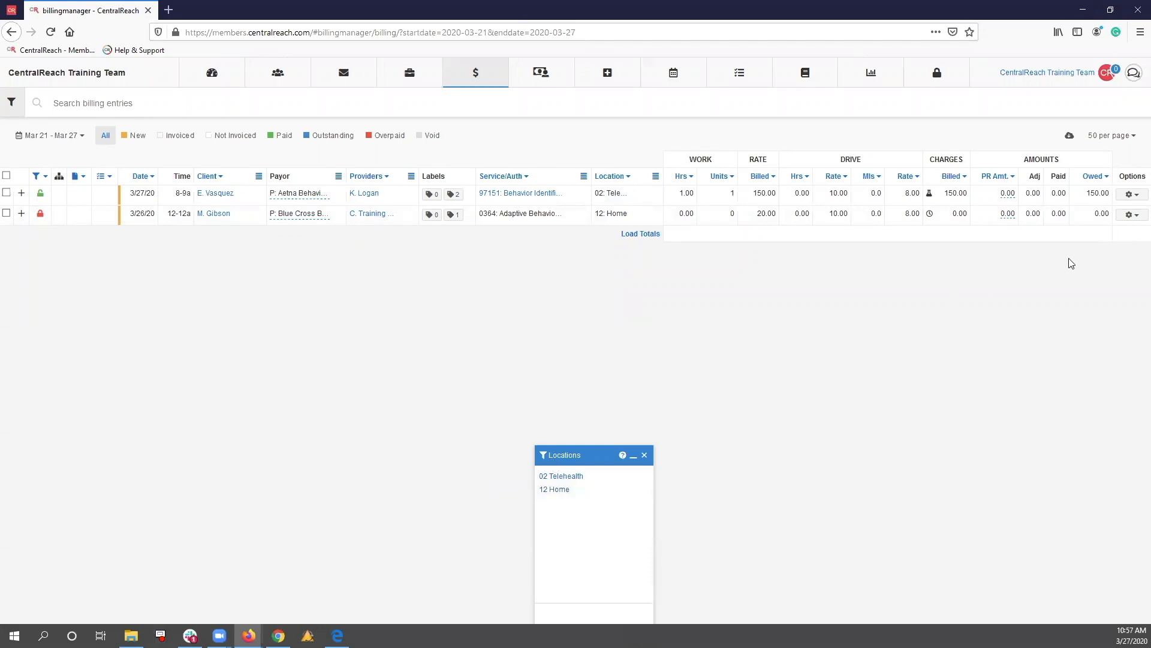
- Open the 3/26/20 billing entry's timesheet for editing and expand its 0364 service line
{"action": "left_click", "coordinate": [1131, 214]}
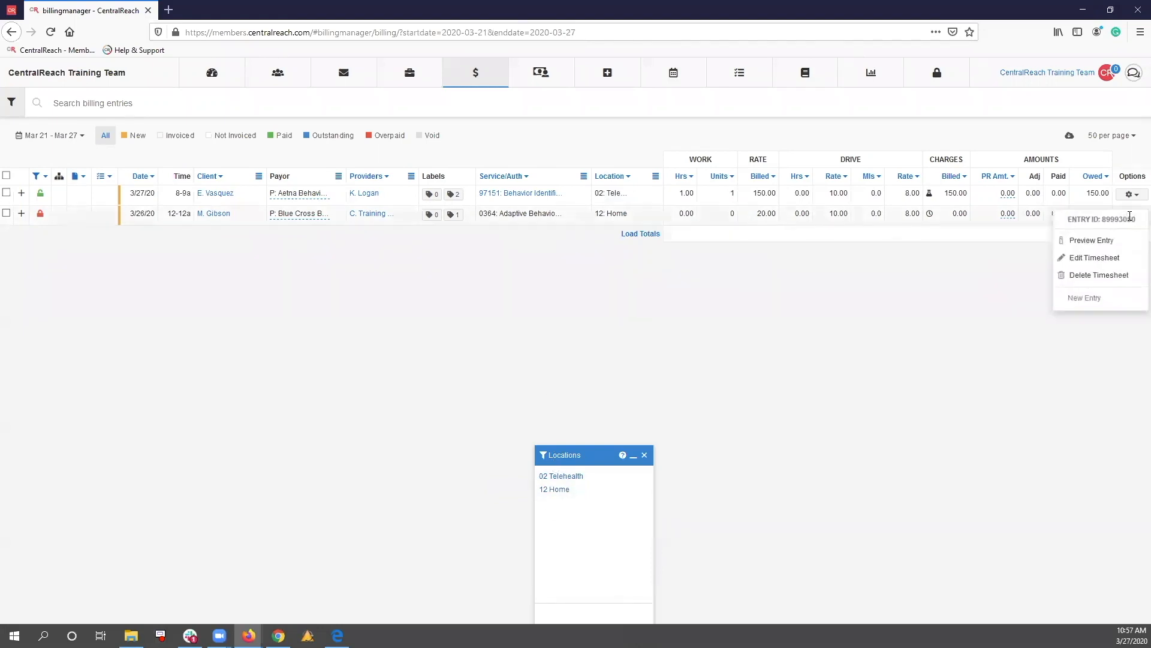
{"action": "left_click", "coordinate": [1115, 266]}
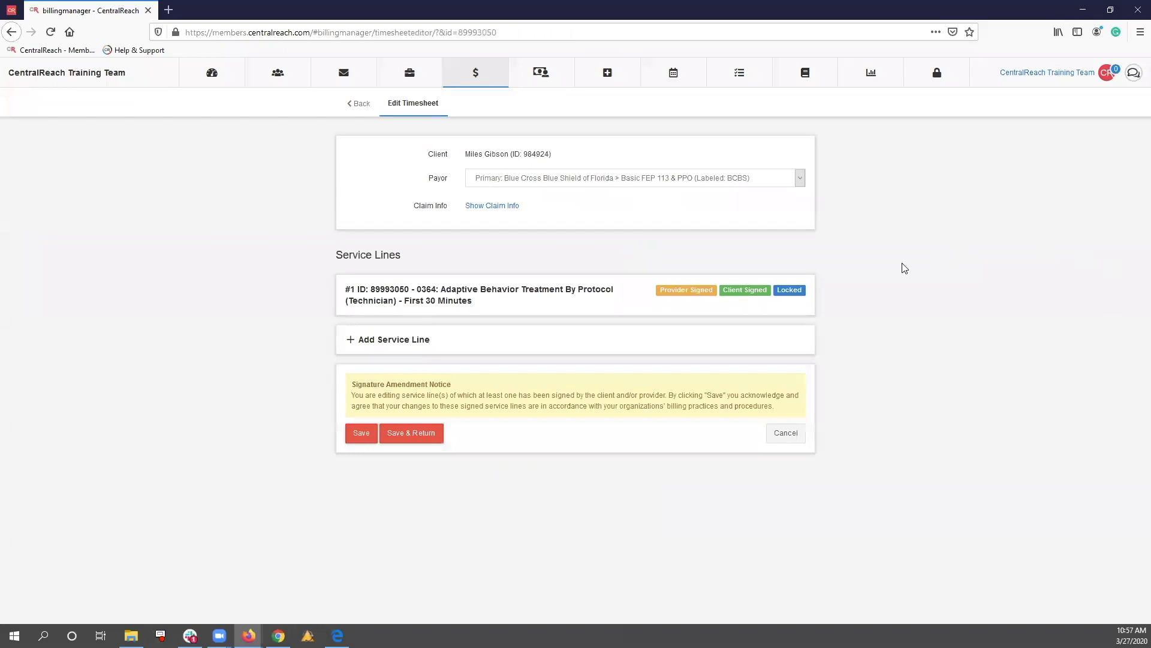
{"action": "left_click", "coordinate": [445, 295]}
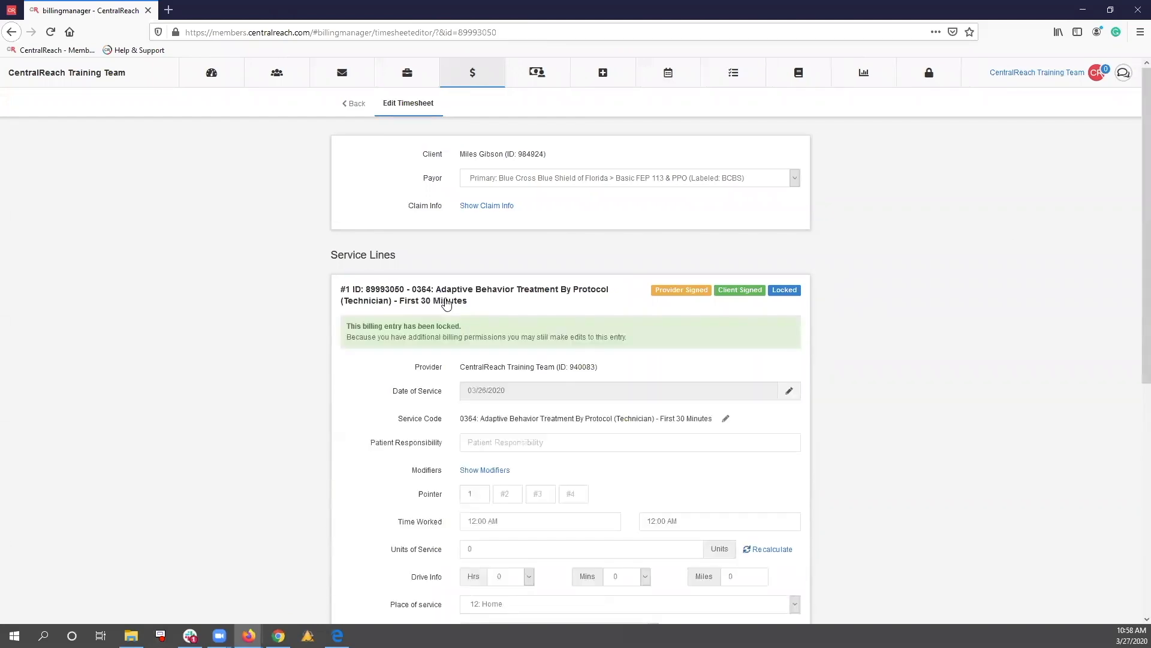
- Set the 0364 service line's place of service to 02: Telehealth
{"action": "scroll", "coordinate": [398, 463], "scroll_direction": "down", "scroll_amount": 4}
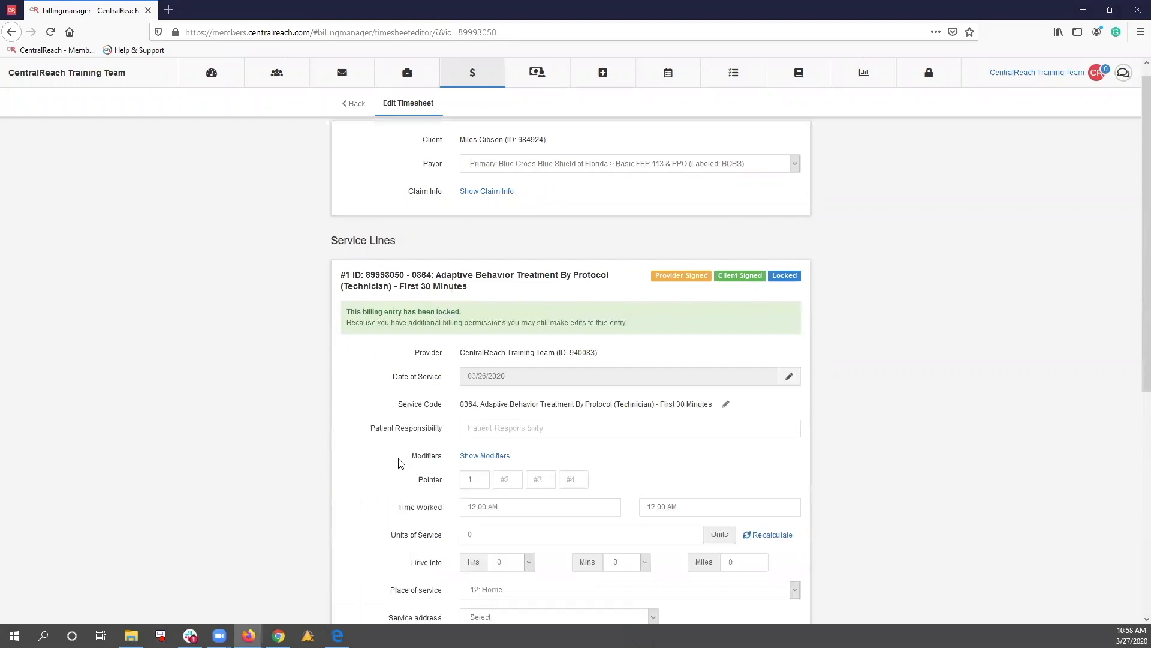
{"action": "left_click", "coordinate": [482, 362]}
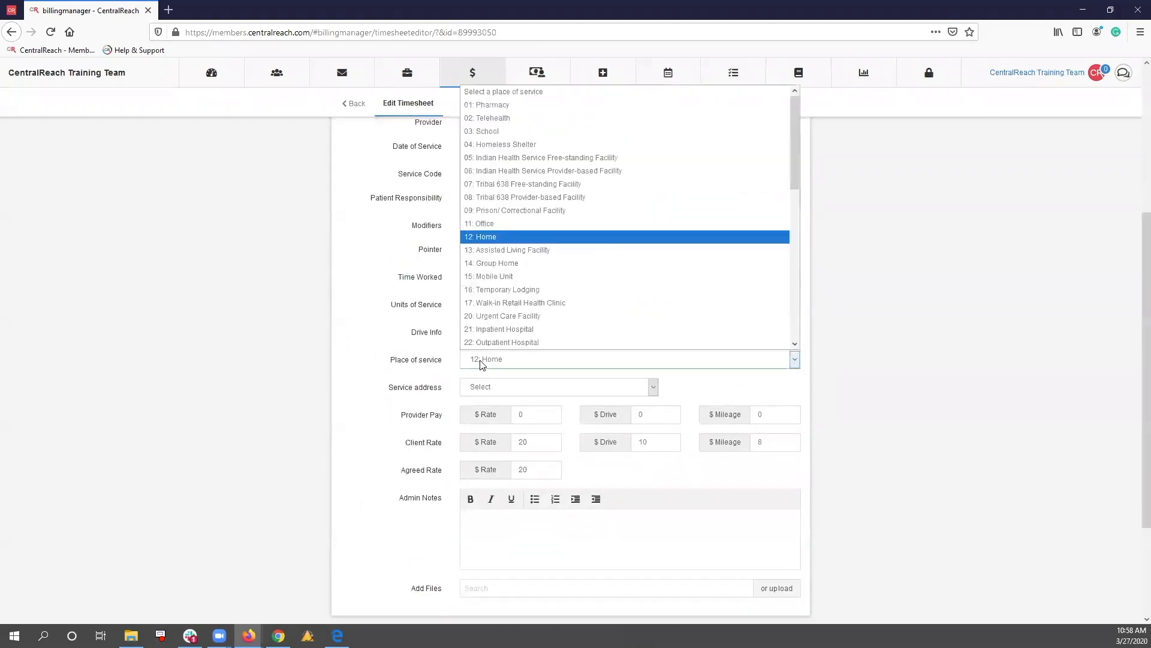
{"action": "scroll", "coordinate": [482, 300], "scroll_direction": "down", "scroll_amount": 9}
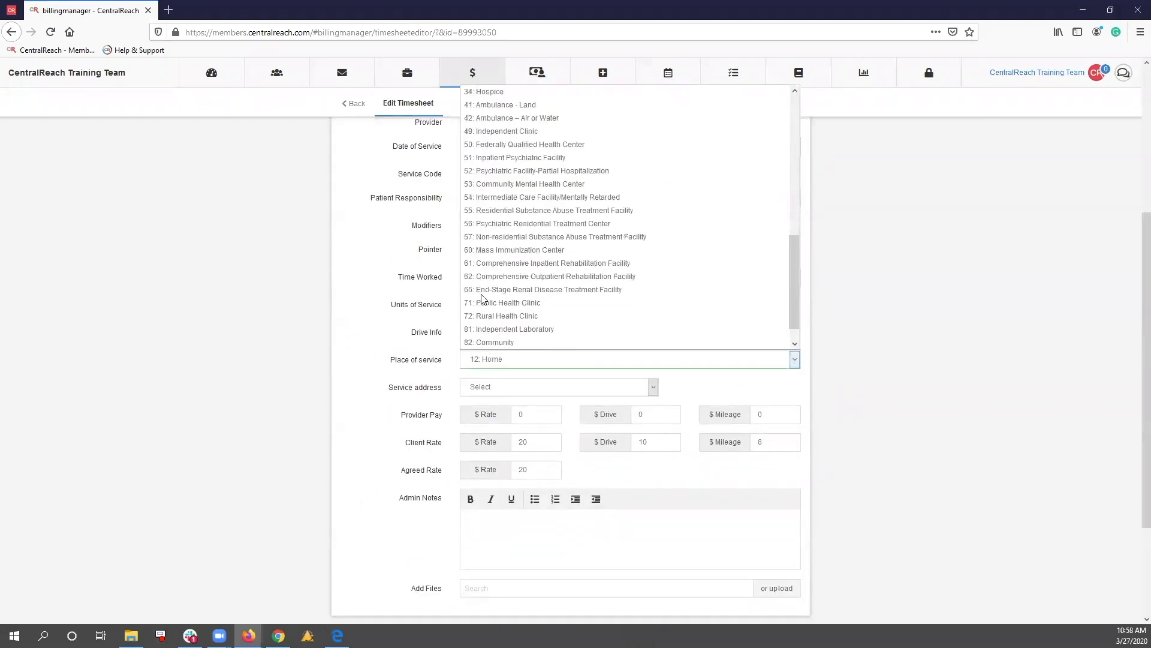
{"action": "scroll", "coordinate": [482, 300], "scroll_direction": "down", "scroll_amount": 1}
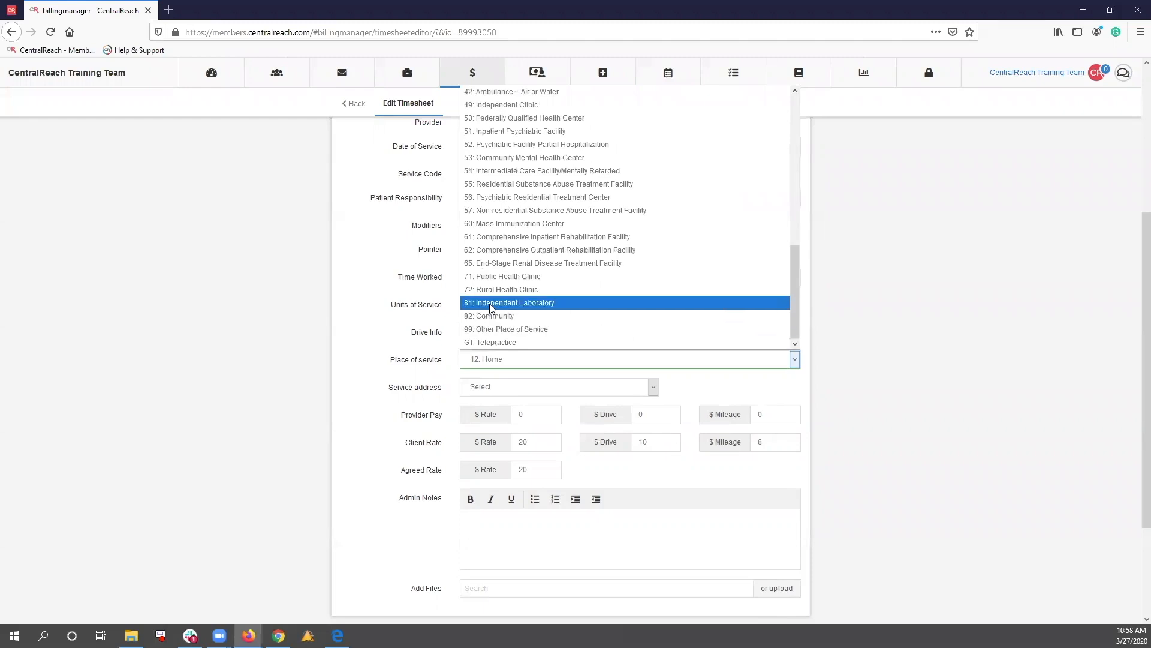
{"action": "scroll", "coordinate": [489, 303], "scroll_direction": "up", "scroll_amount": 10}
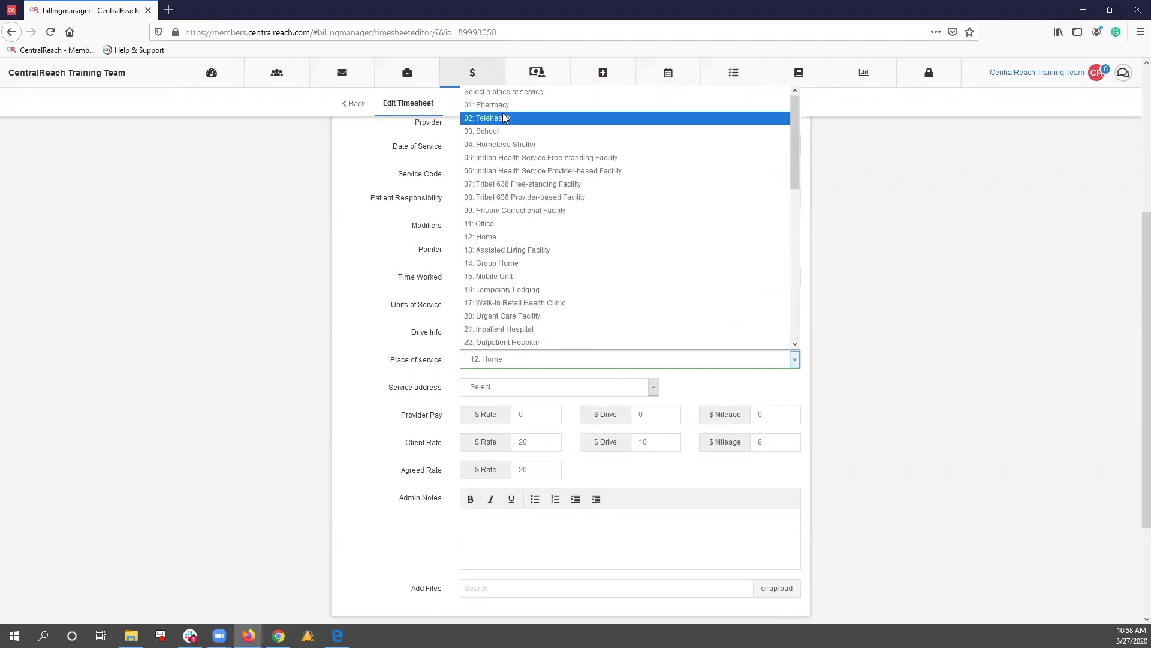
{"action": "left_click", "coordinate": [503, 118]}
{"action": "left_click", "coordinate": [354, 252]}
- Save the edited timesheet, ignoring the warnings about zero time worked and zero units of service
{"action": "scroll", "coordinate": [354, 252], "scroll_direction": "down", "scroll_amount": 2}
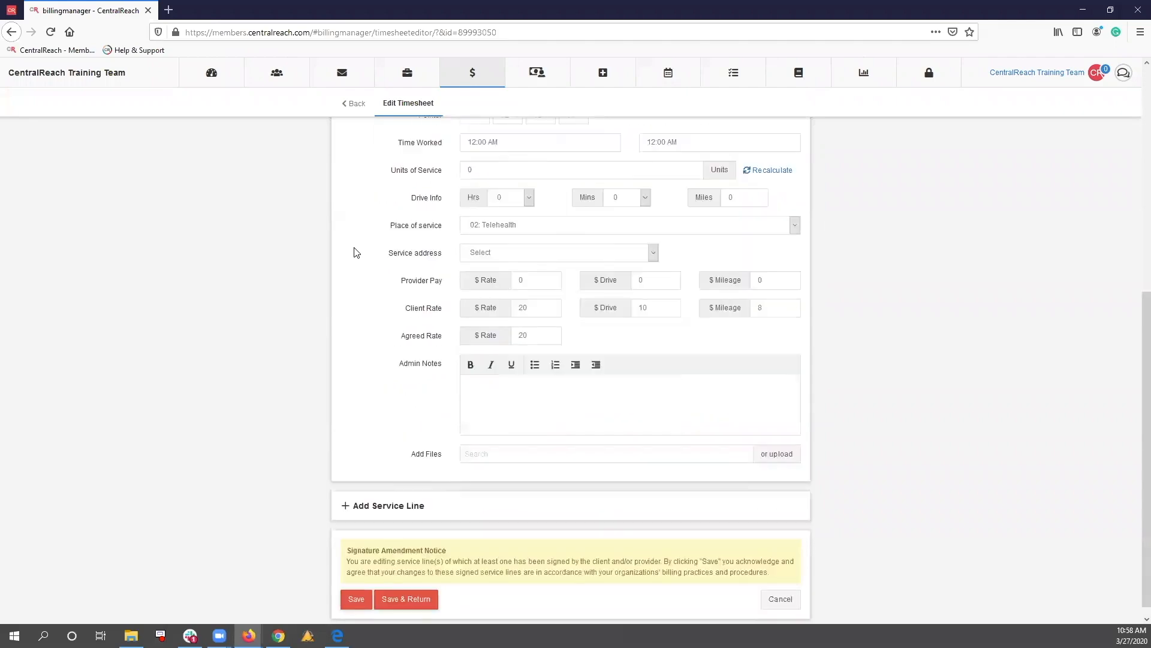
{"action": "left_click", "coordinate": [364, 583]}
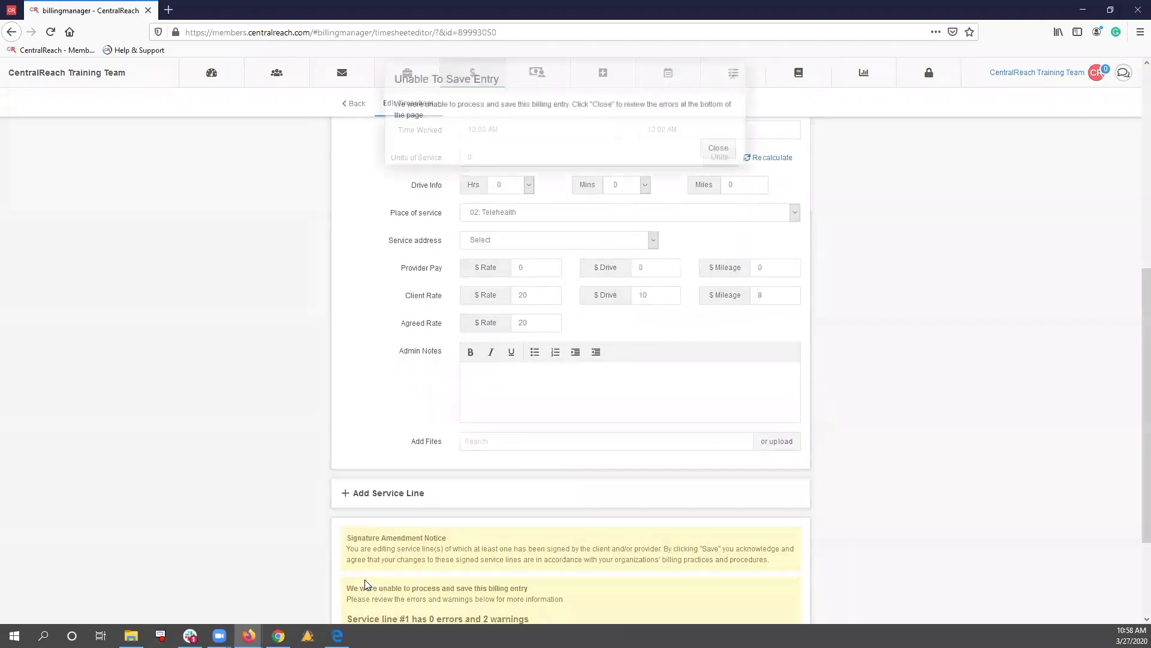
{"action": "left_click", "coordinate": [717, 159]}
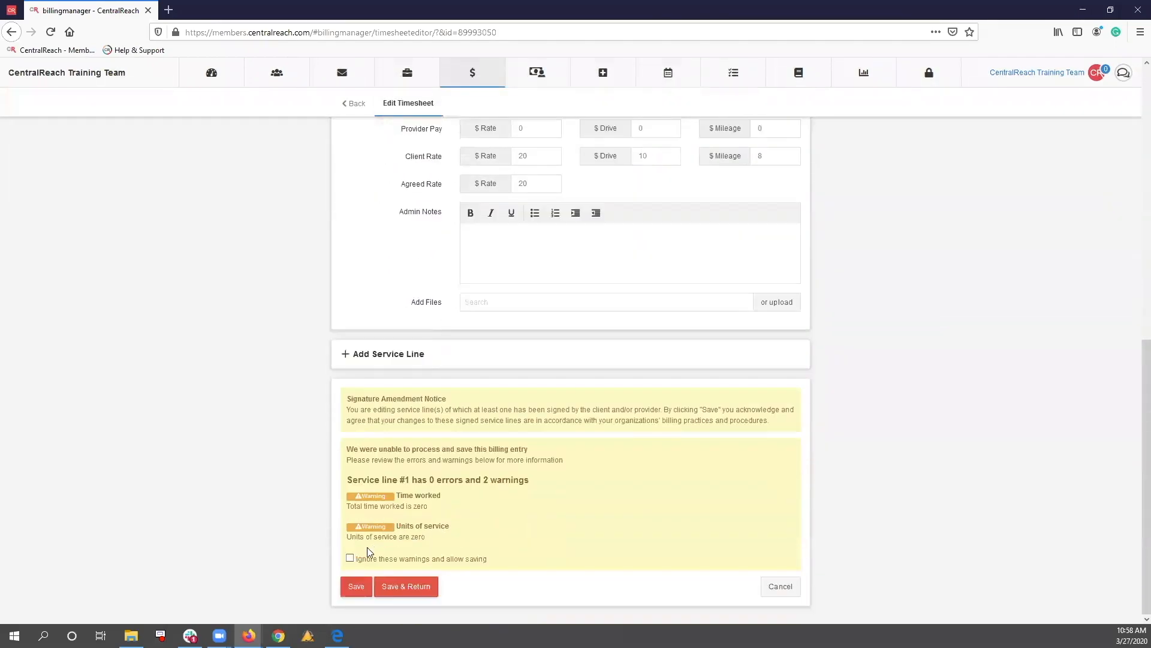
{"action": "left_click", "coordinate": [359, 593]}
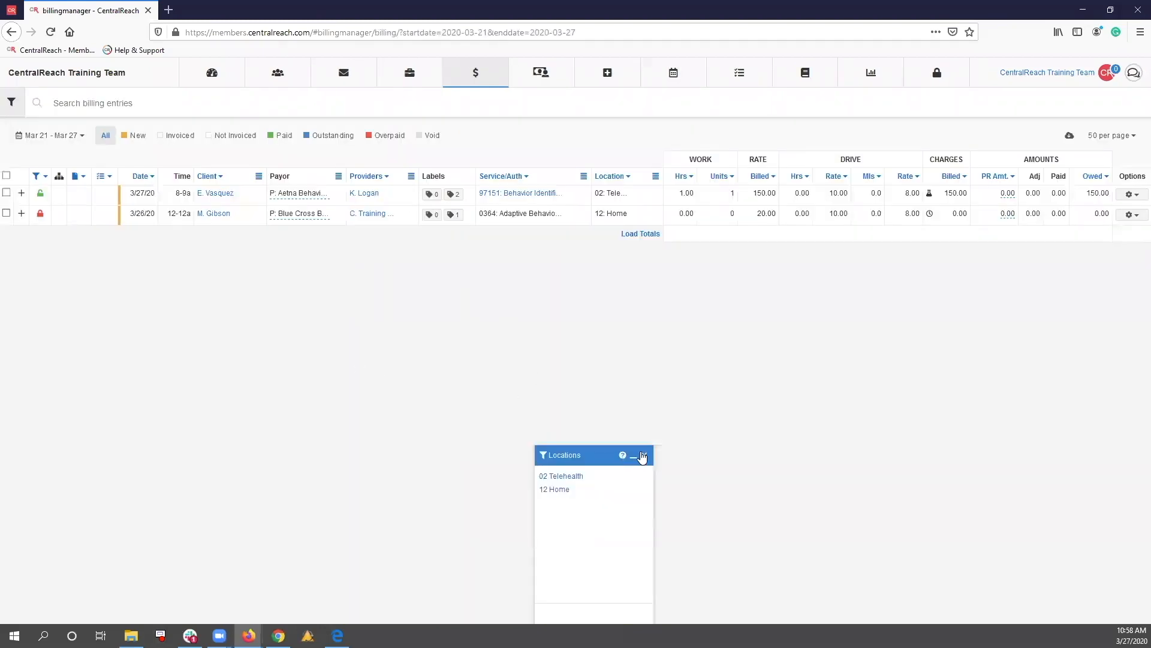
- Close the Locations filter and reload the list of billing entries
{"action": "left_click", "coordinate": [644, 455]}
{"action": "left_click", "coordinate": [51, 32]}
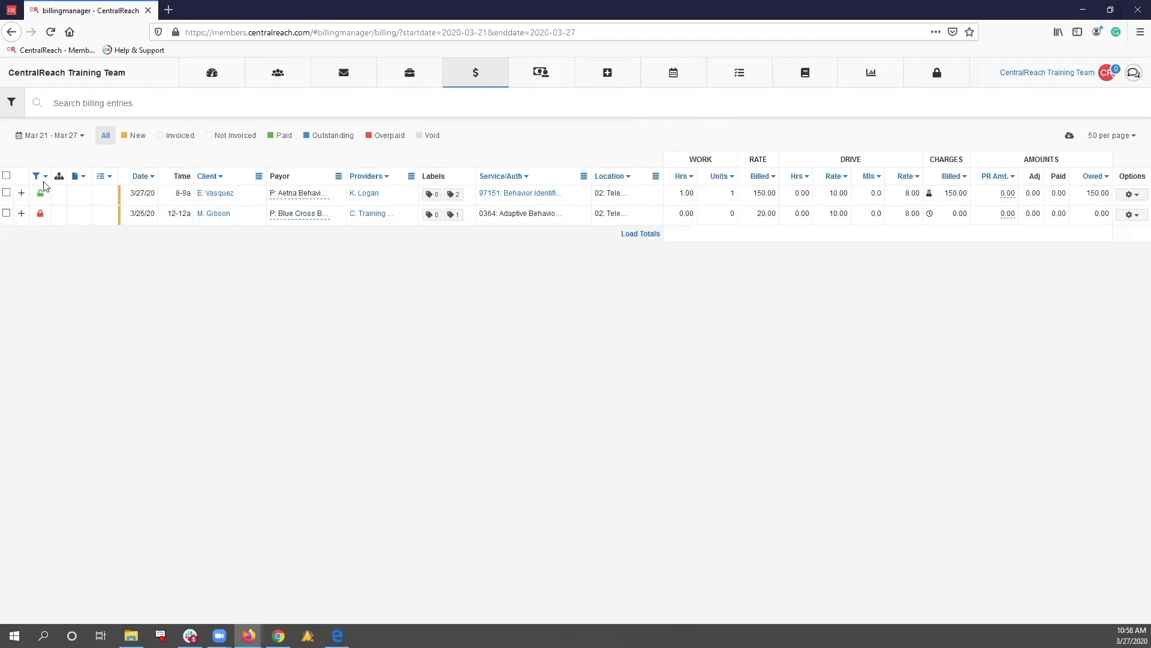
- Bulk-merge claims for the 3/27/20 and 3/26/20 billing entries and expand the codes to be billed in both claims
{"action": "left_click", "coordinate": [7, 176]}
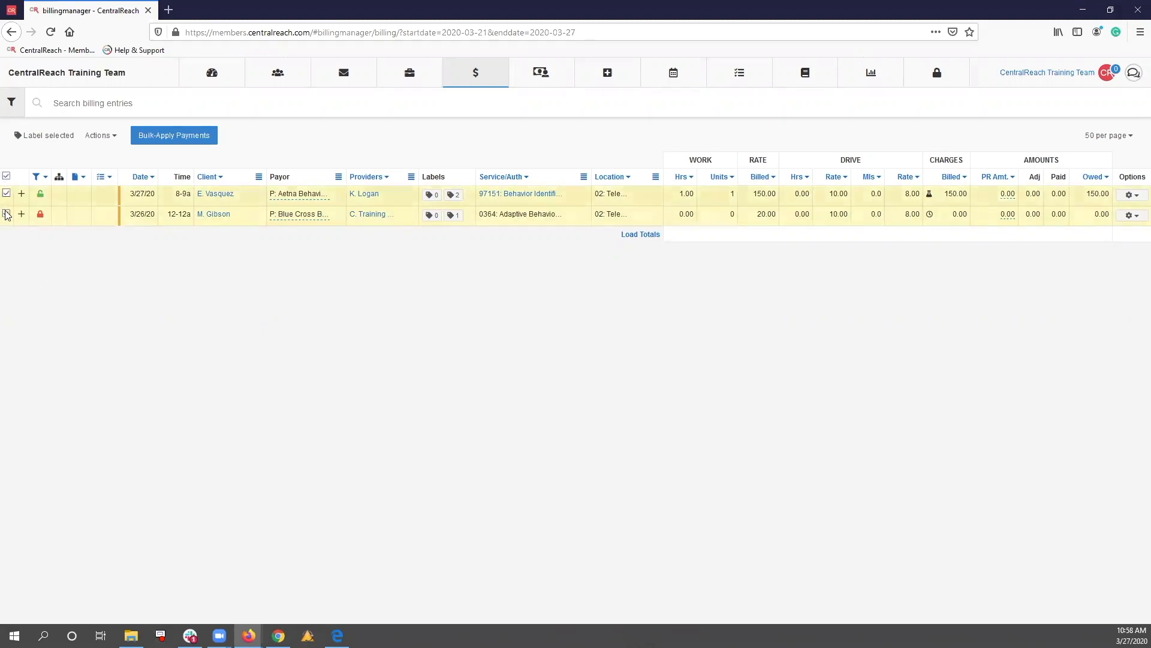
{"action": "left_click", "coordinate": [7, 177]}
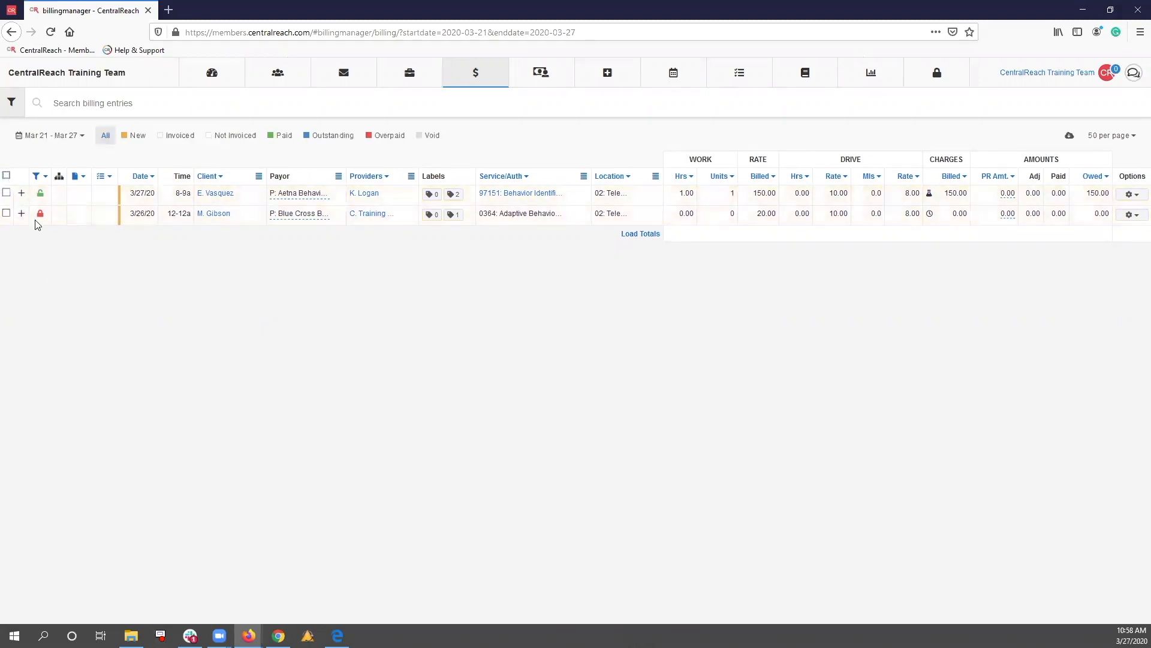
{"action": "left_click", "coordinate": [6, 192]}
{"action": "left_click", "coordinate": [7, 214]}
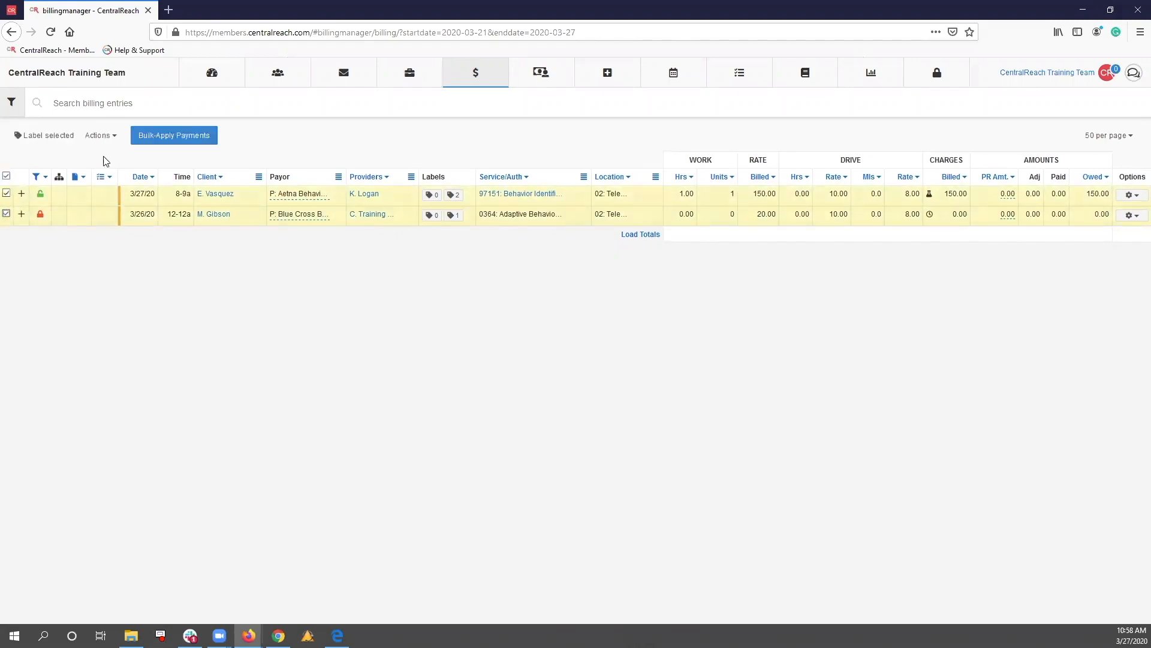
{"action": "left_click", "coordinate": [102, 135]}
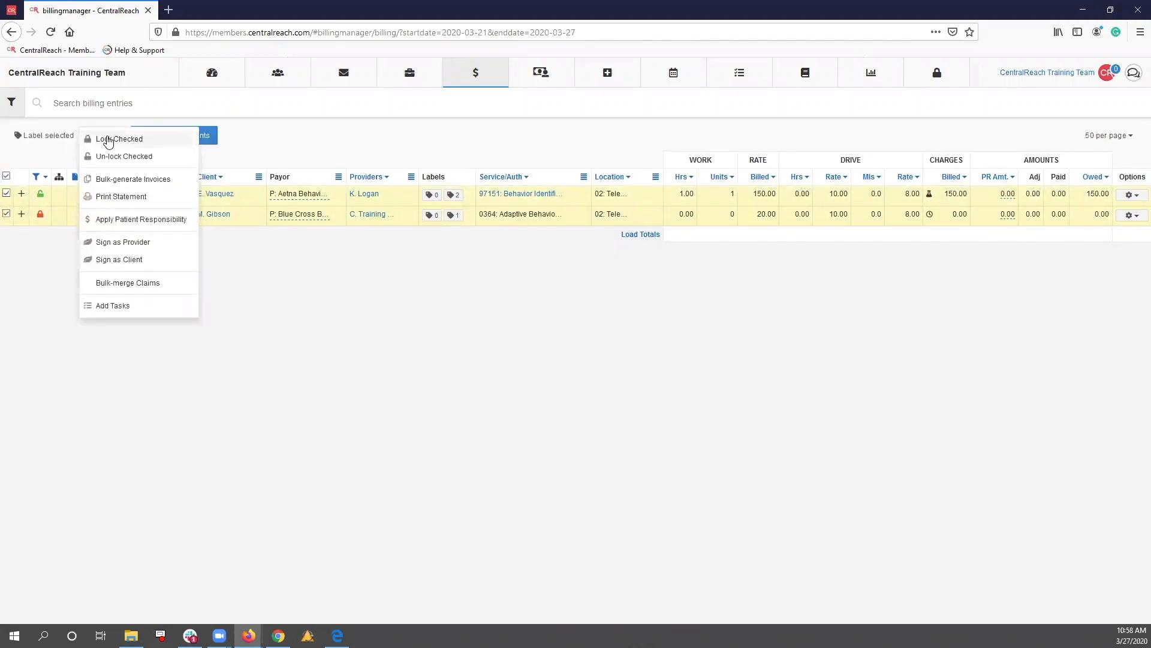
{"action": "left_click", "coordinate": [111, 285]}
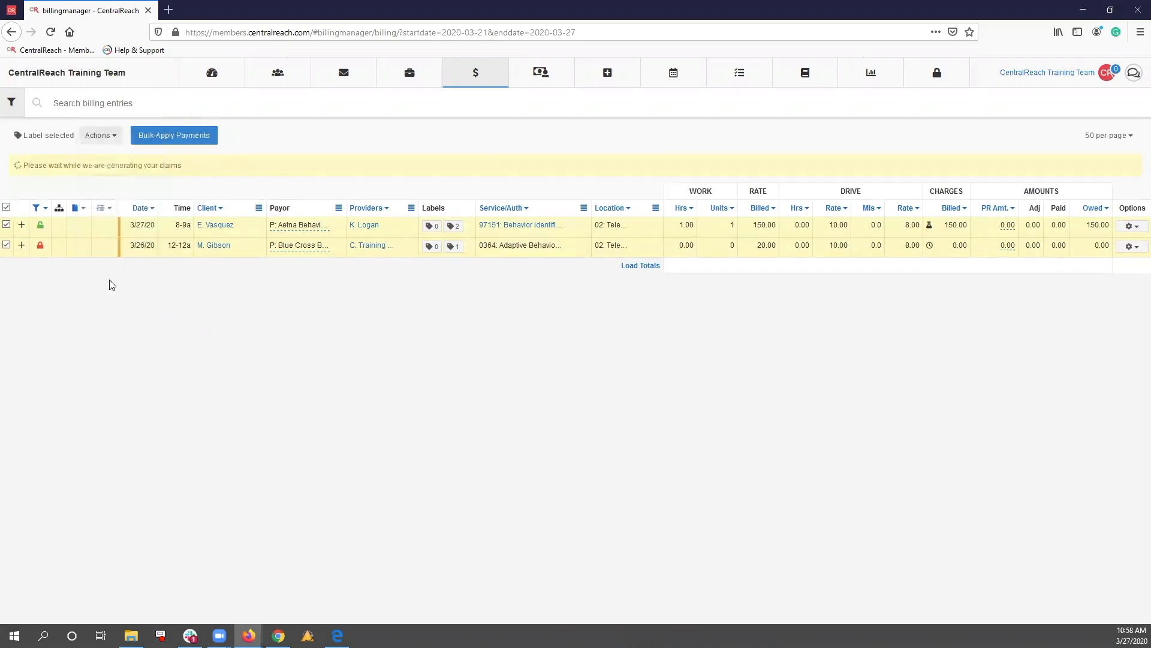
{"action": "left_click", "coordinate": [15, 191]}
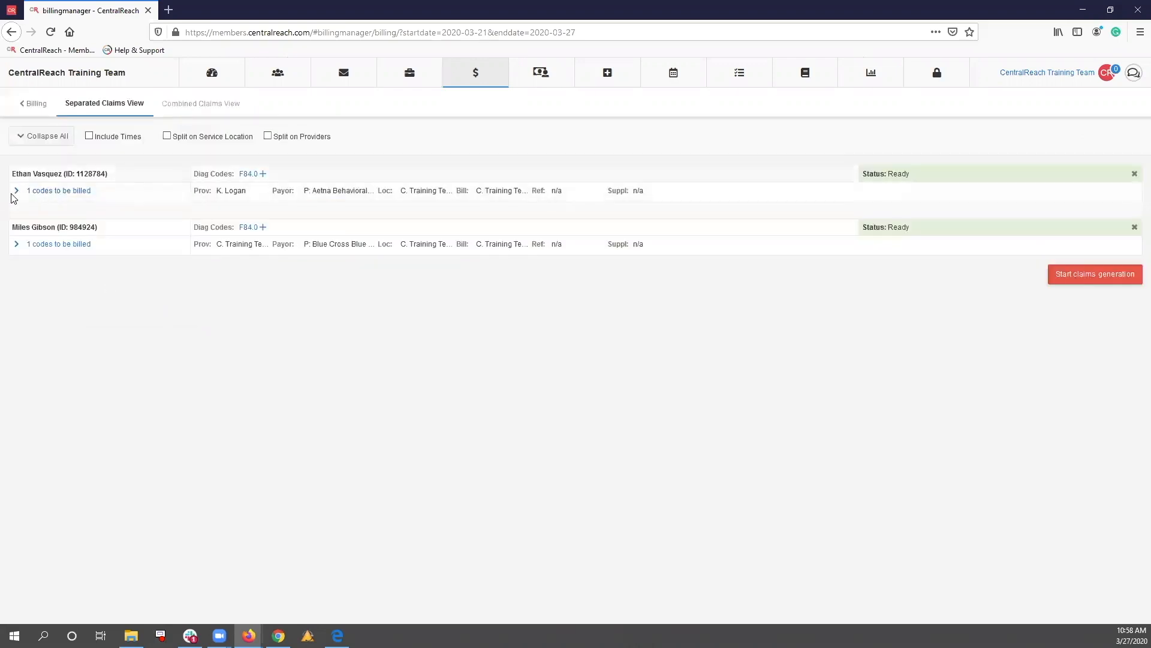
{"action": "left_click", "coordinate": [17, 281]}
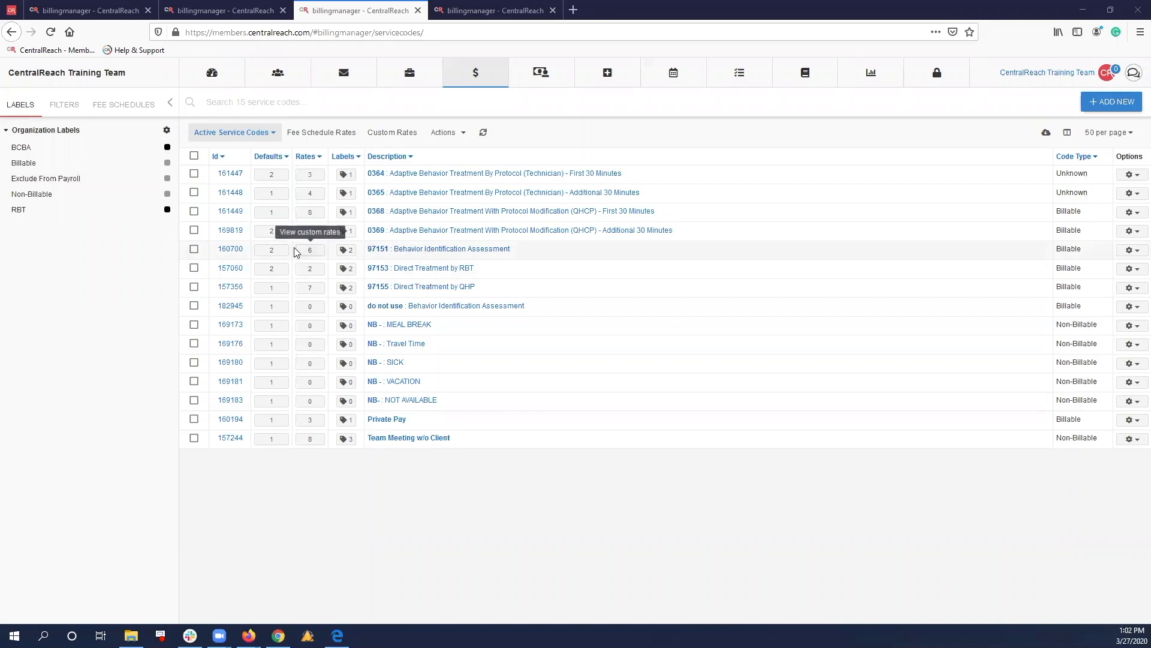
- Open the fee schedule rates of service code 97151 and delete Aetna's TELEHEALTH modifier group
{"action": "mouse_move", "coordinate": [476, 75]}
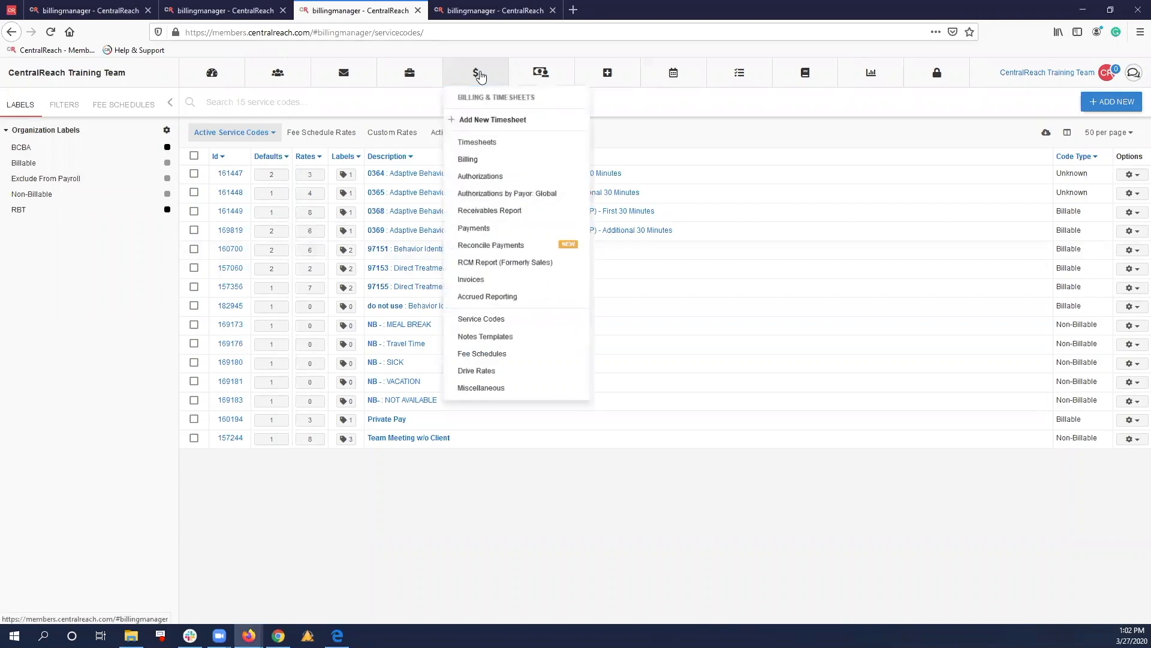
{"action": "left_click", "coordinate": [486, 325]}
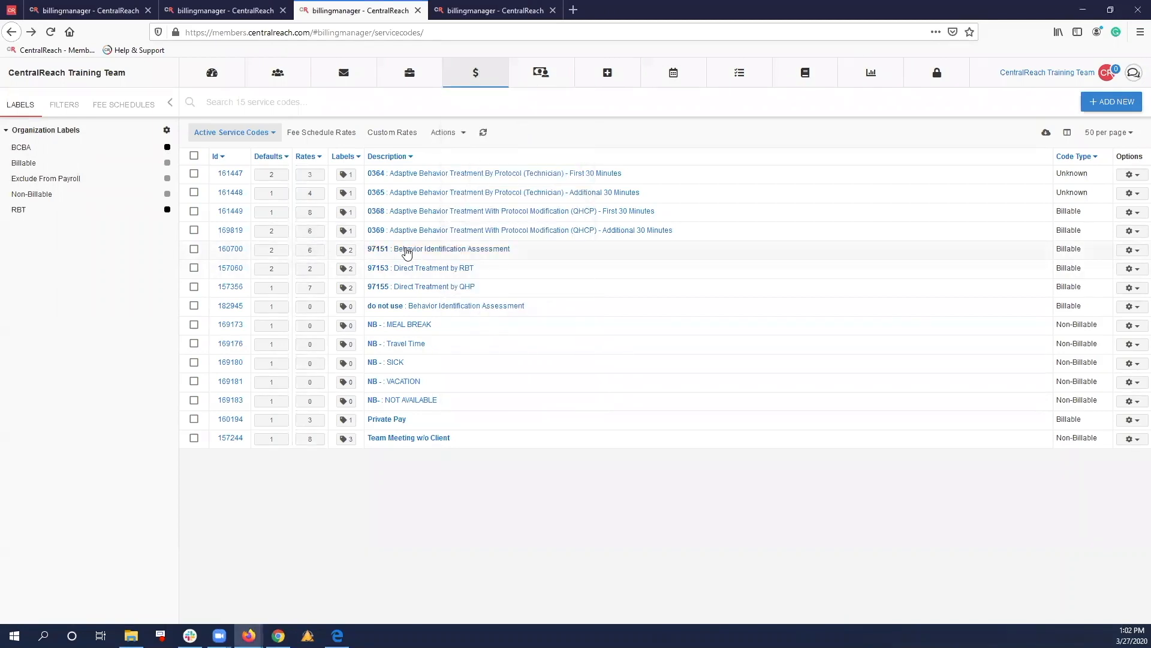
{"action": "left_click", "coordinate": [271, 250]}
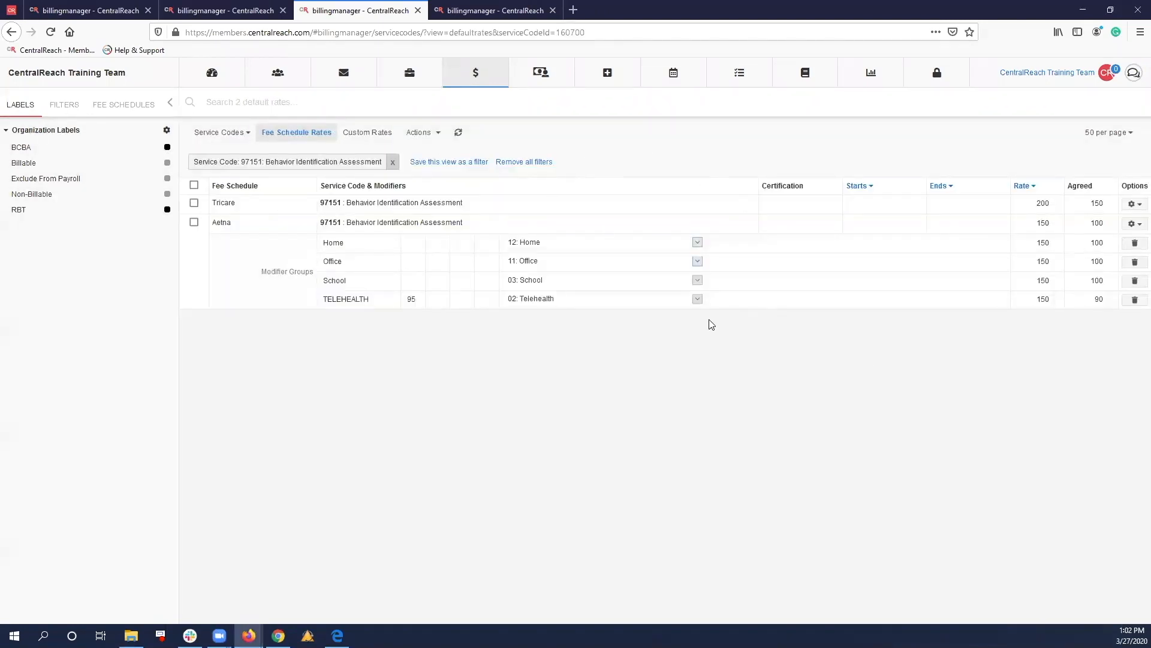
{"action": "left_click", "coordinate": [1136, 300]}
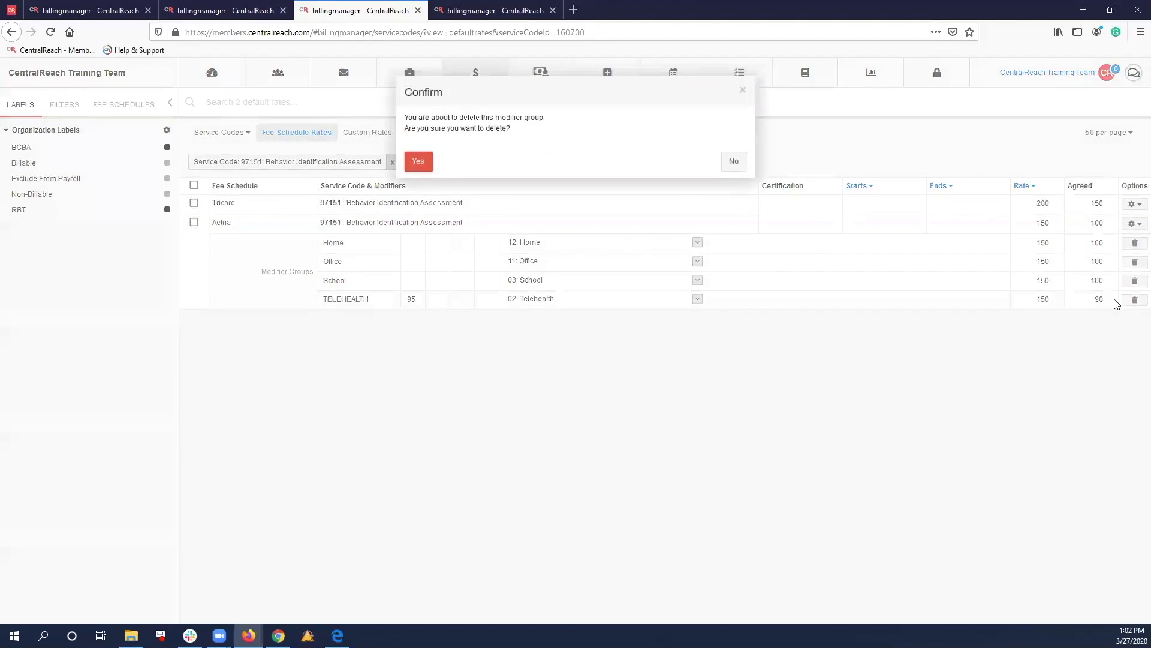
{"action": "left_click", "coordinate": [427, 161]}
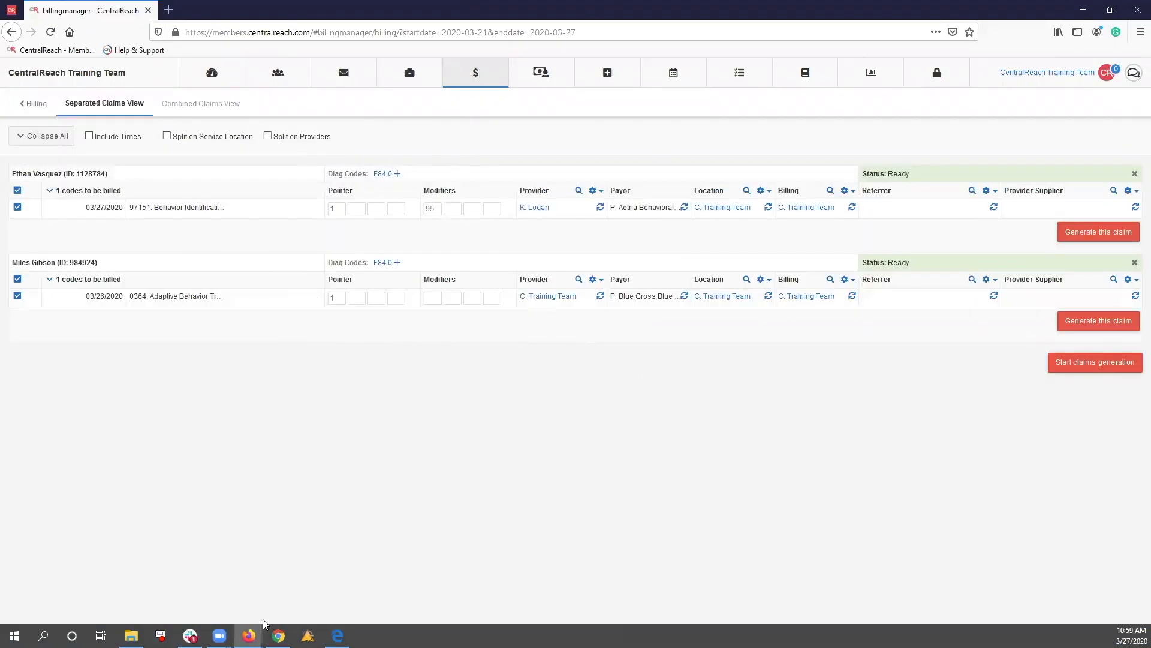
{"action": "left_click", "coordinate": [292, 480]}
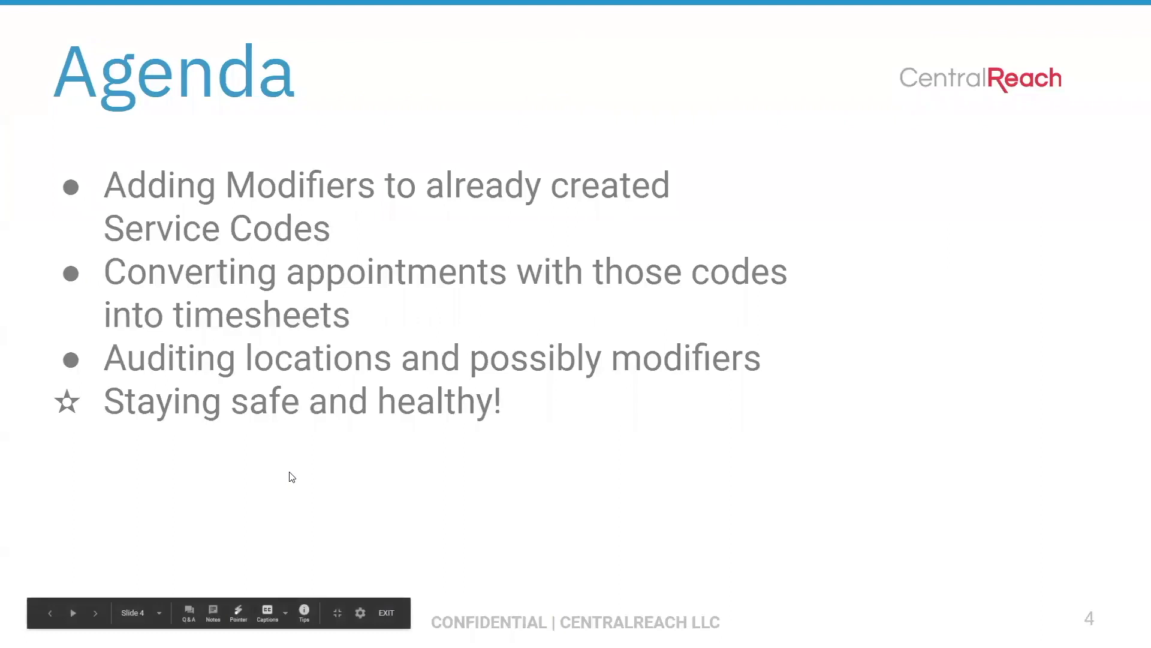